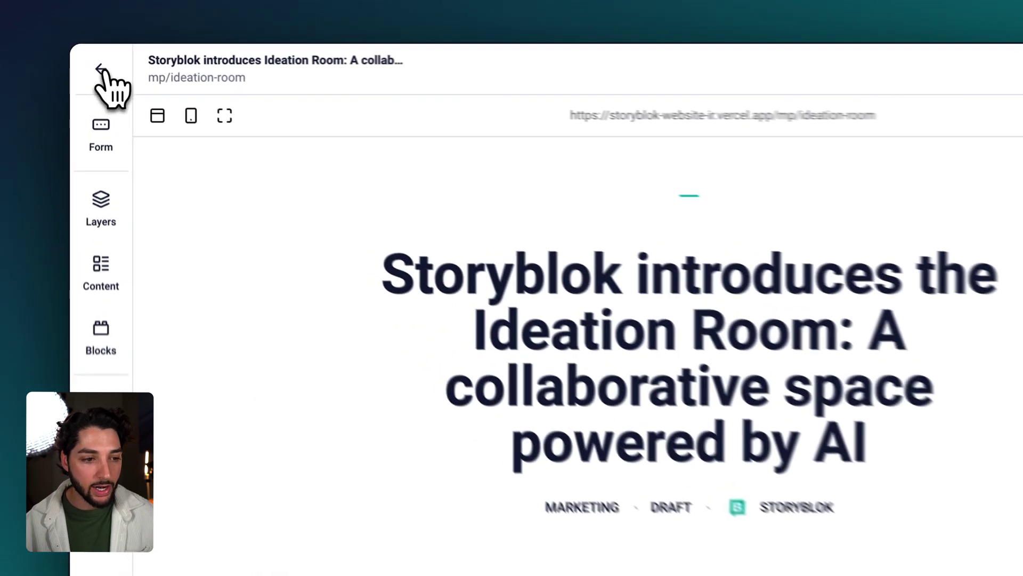
# Step: Leave the blog entry editor via the Storyblok logo to reach the Content list
pyautogui.click(86, 56)
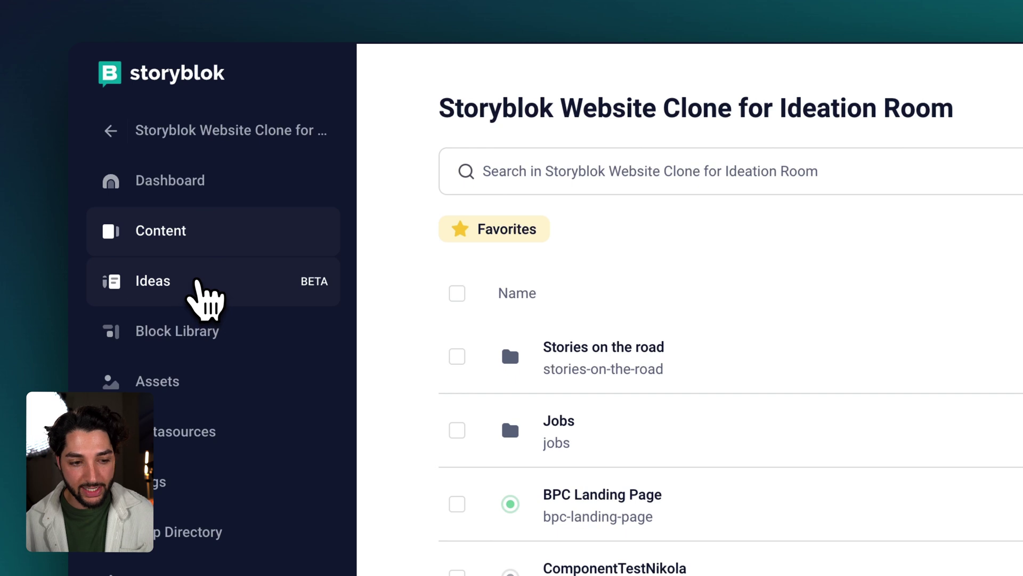
# Step: Start a new blank idea from the space's Ideas page
pyautogui.click(196, 282)
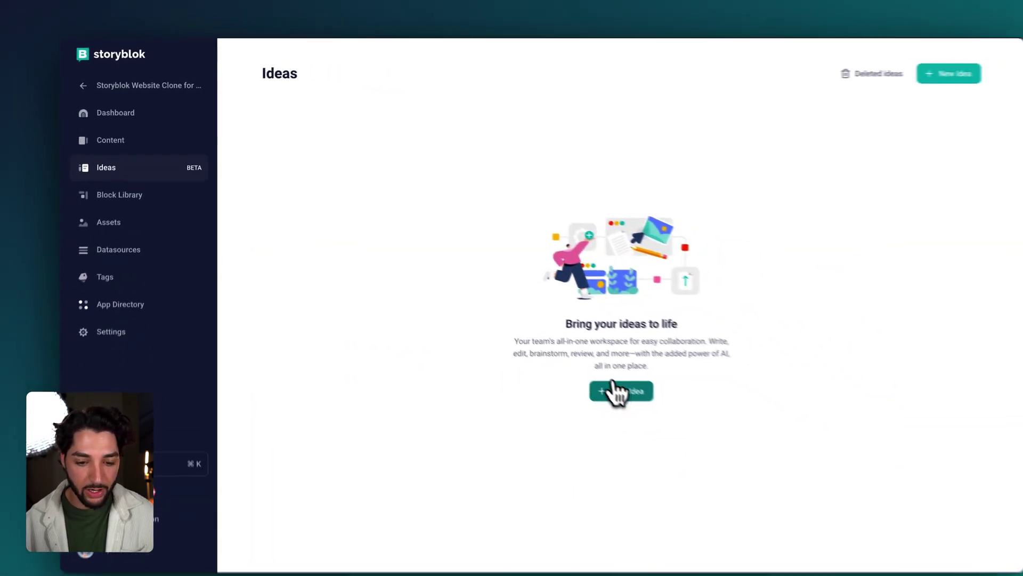
pyautogui.click(612, 389)
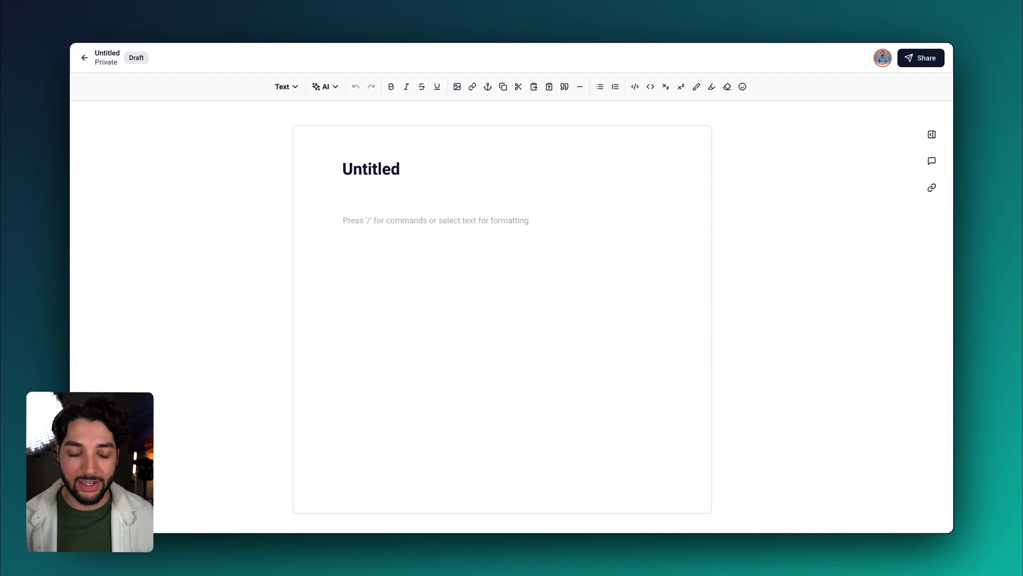
pyautogui.click(286, 86)
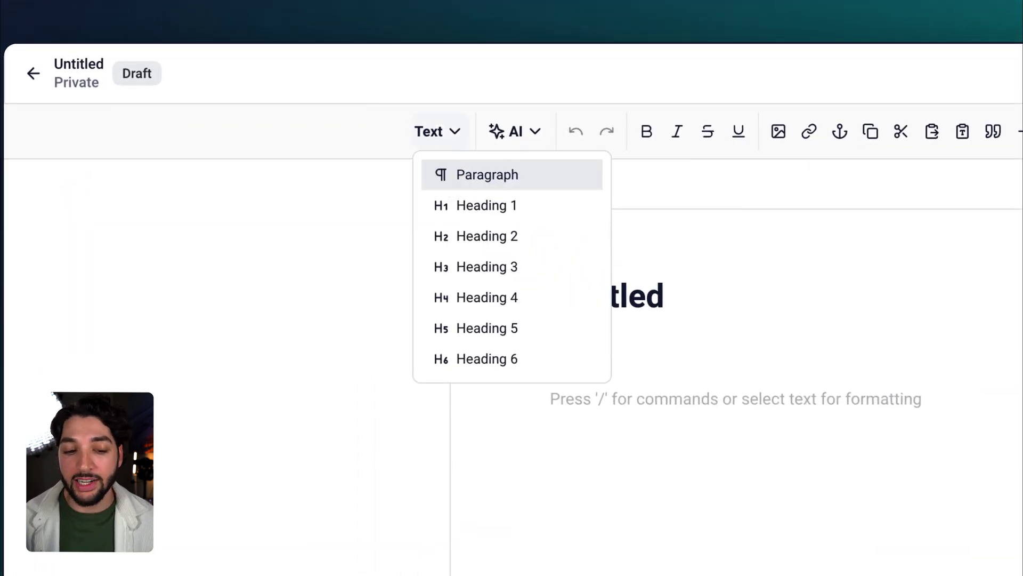
pyautogui.click(442, 169)
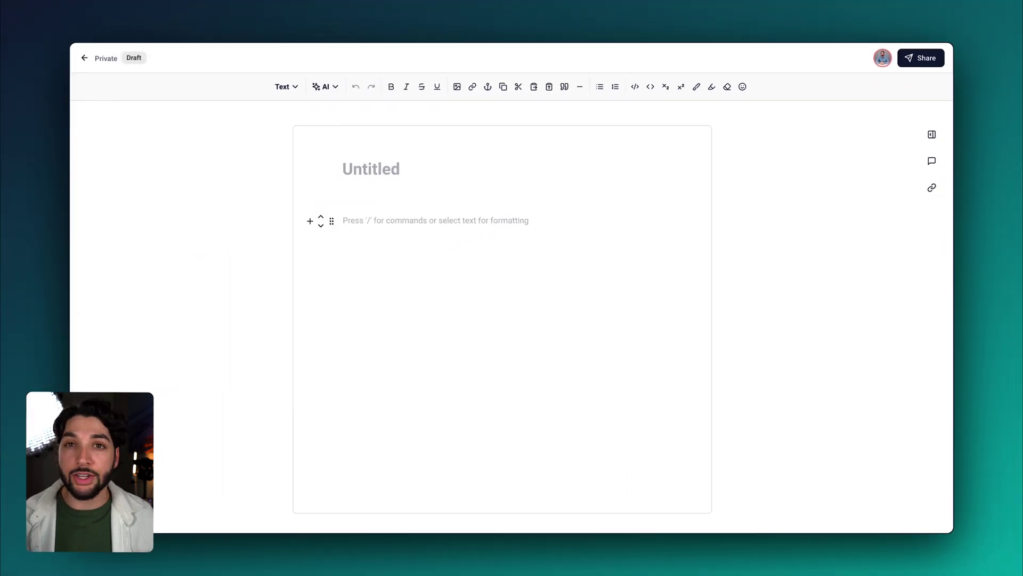
# Step: Name the idea 'Introduction for Ideation Room Article', keep status Draft, and save
pyautogui.click(932, 135)
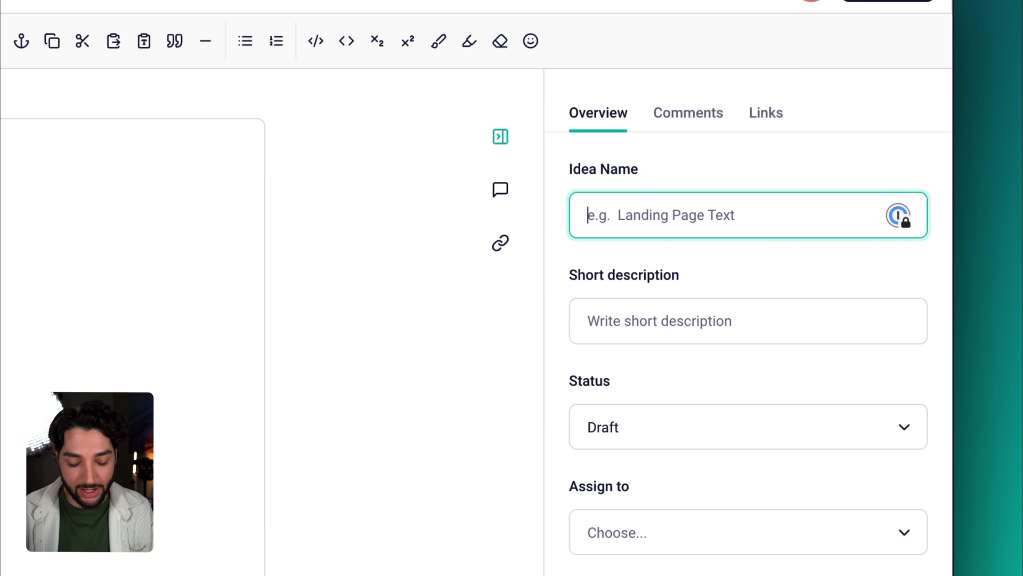
pyautogui.write('Introduction for Ideation Room Article')
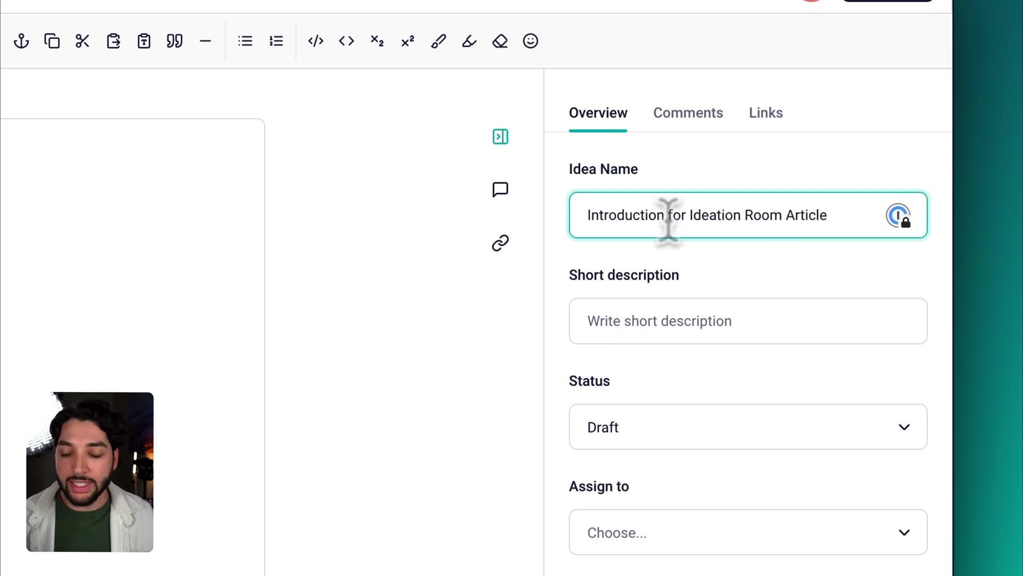
pyautogui.click(906, 429)
pyautogui.click(919, 275)
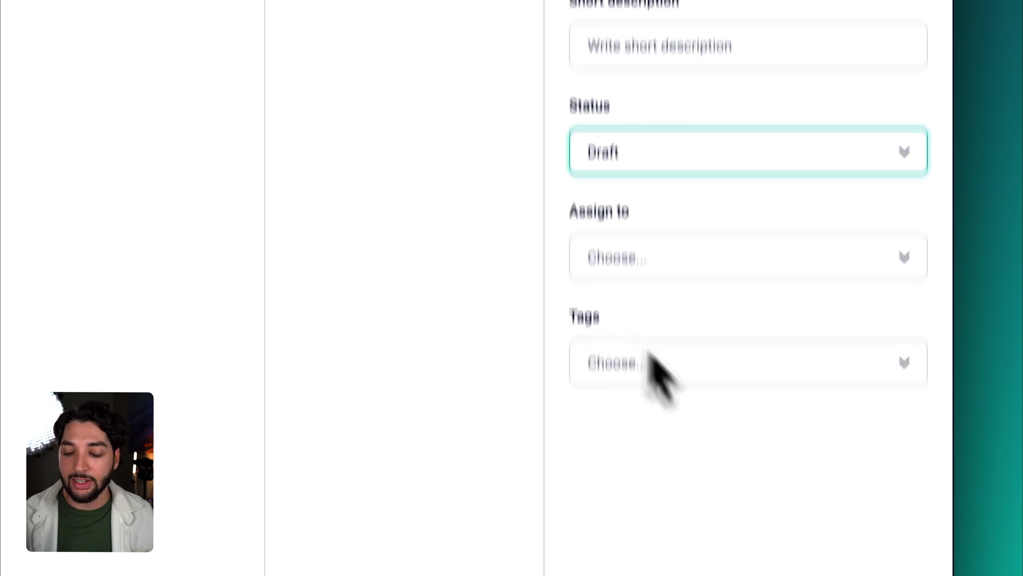
pyautogui.click(874, 498)
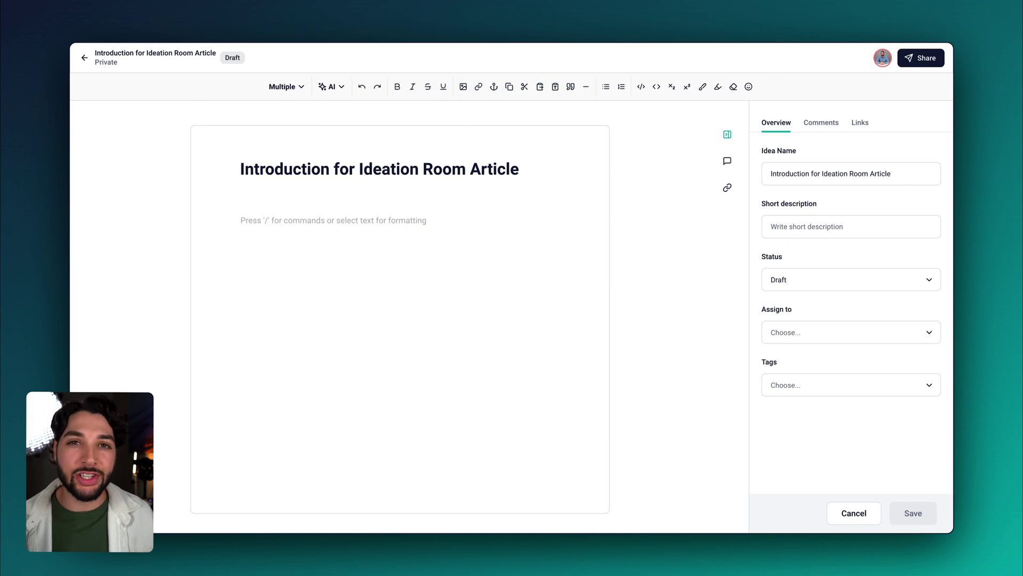
# Step: Paste the prepared State of CMS 2024 introduction text into the empty idea body
pyautogui.click(323, 232)
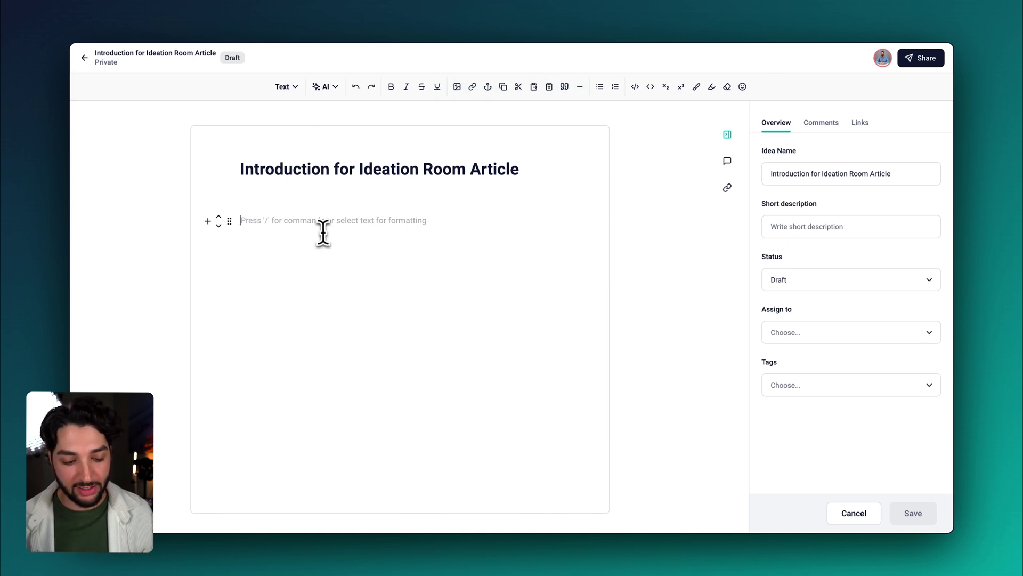
pyautogui.write('According to the State of CMS 2024 report, 79% of respondents reported using AI-powered content tools, while 74% reported having regulations specific to AI tools. At the same time, collaboration features, centralized content management/omnichannel capabilities, and future-proof technology were the top three most essential features. You said — we did. Meet the Ideation Room — the space where users will have access to a collaborative environment, work together on ideas, and share them with each other. These ideas can then be transferred directly to the Visual Editor without the need to copy the same information over and over again.')
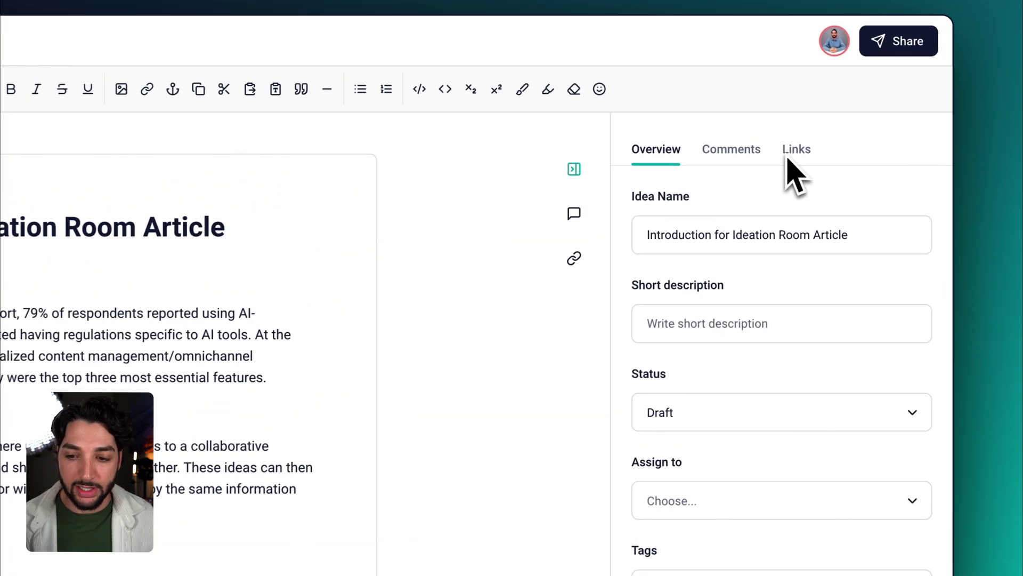
# Step: Add the report URL as a link named 'State of CMS 2024' in the Links tab
pyautogui.click(788, 157)
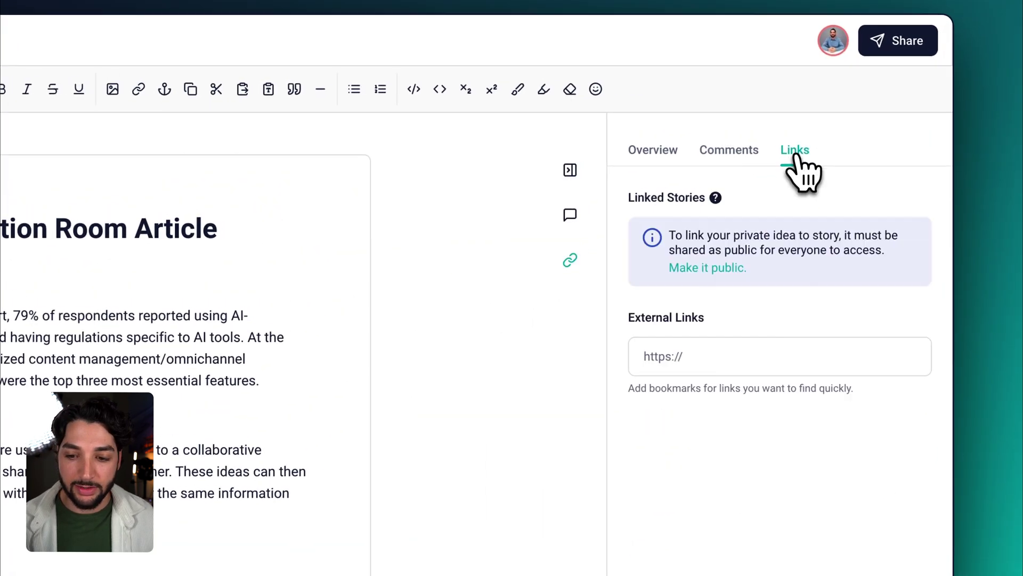
pyautogui.click(680, 355)
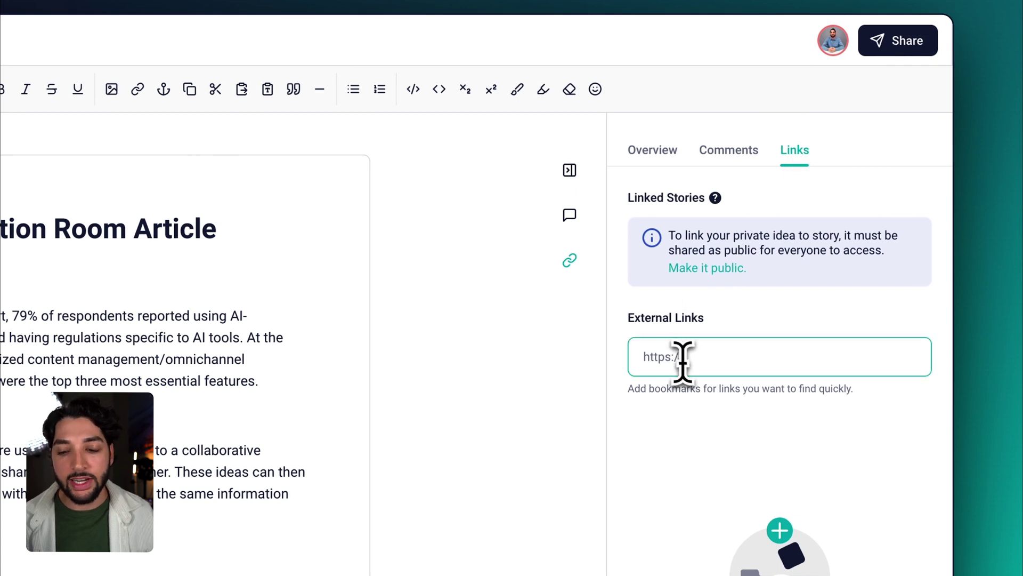
pyautogui.write('https://www.storyblok.com/mp/state-of-cms-2024')
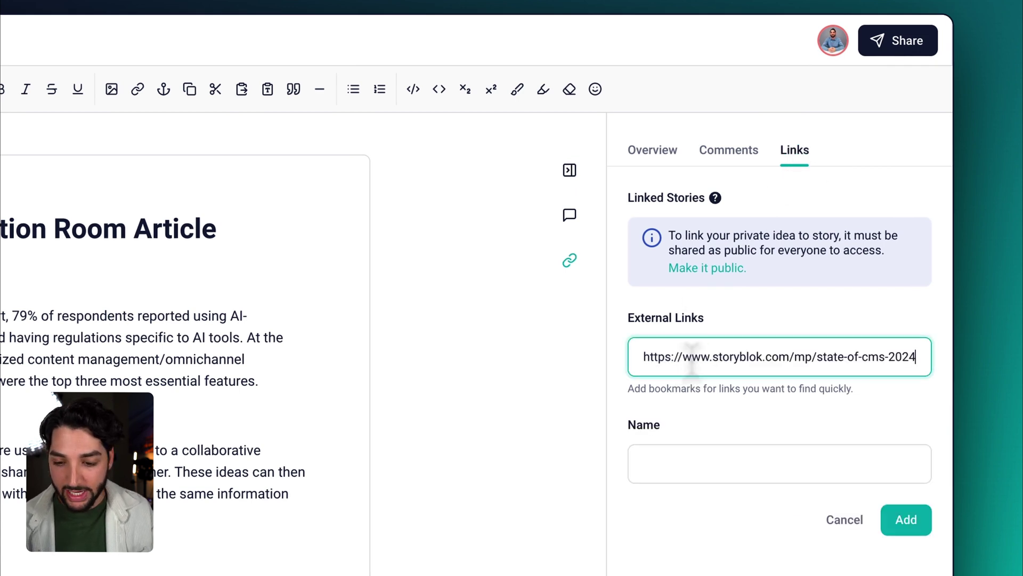
pyautogui.click(676, 467)
pyautogui.write('State of CM')
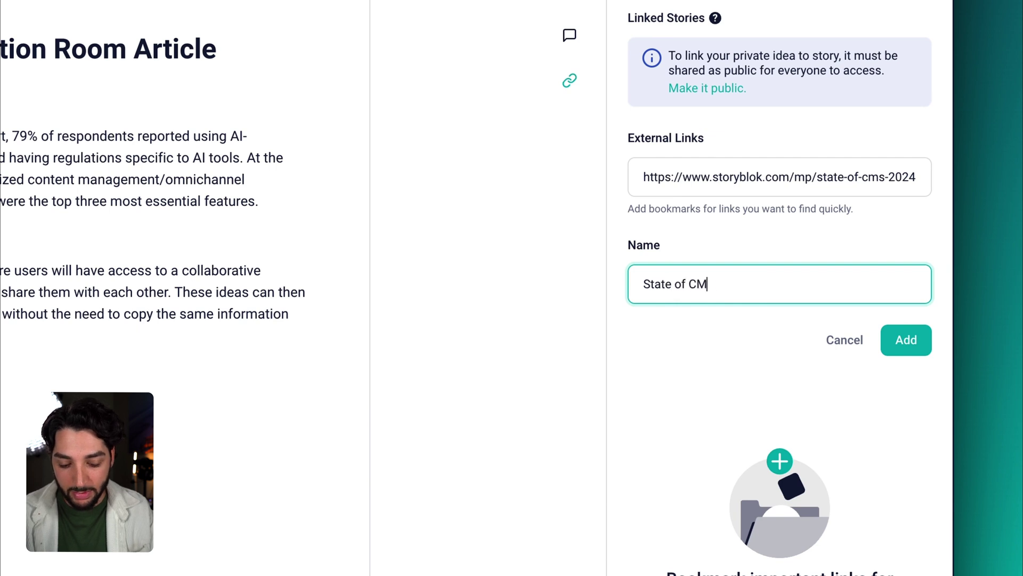
pyautogui.write('S 2024')
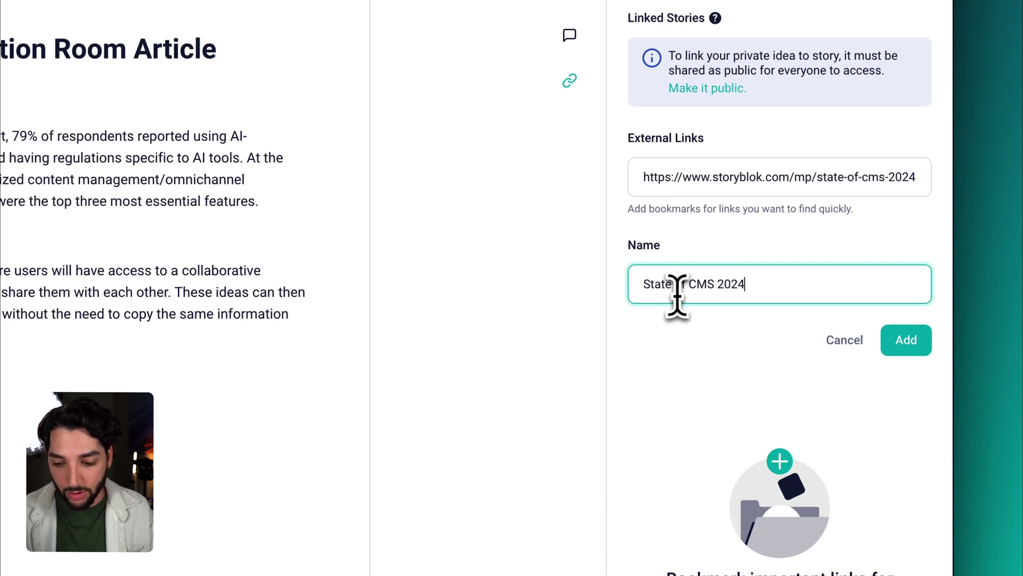
pyautogui.click(907, 342)
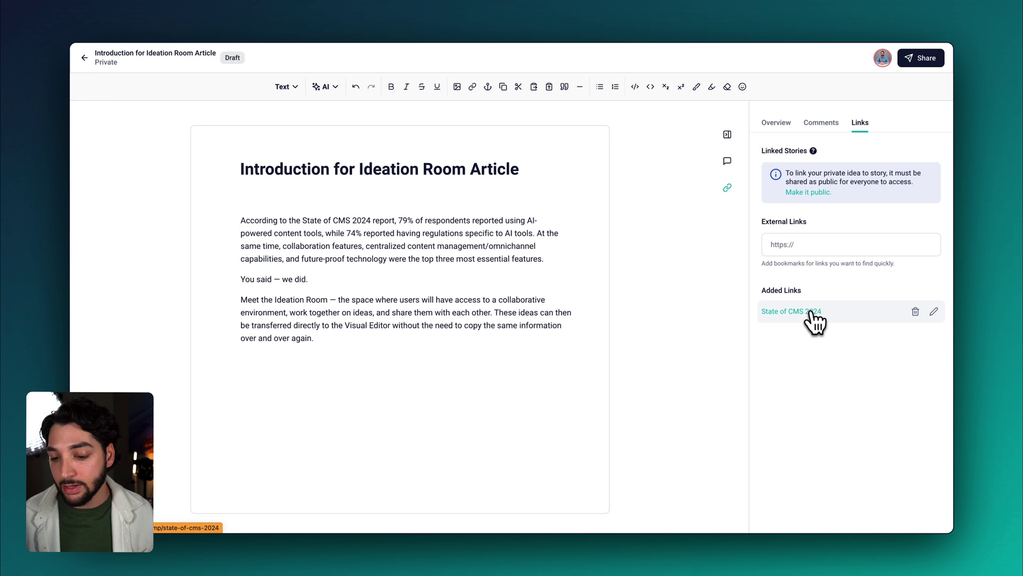
pyautogui.click(791, 314)
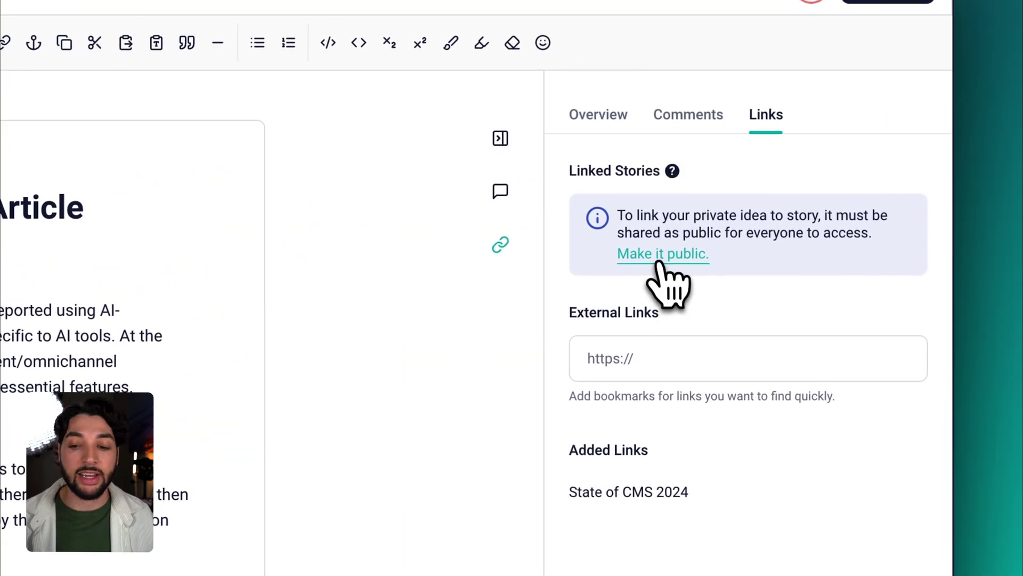
# Step: Make the idea public and link the story 'Storyblok introduces Ideation Room' found via mp/ideation
pyautogui.click(663, 254)
pyautogui.click(721, 254)
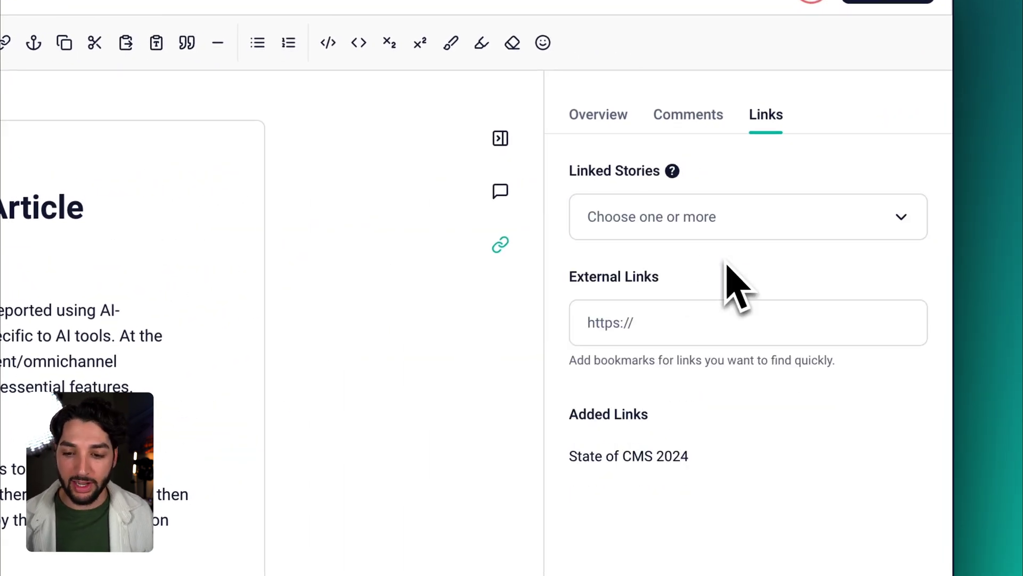
pyautogui.click(667, 219)
pyautogui.write('mp')
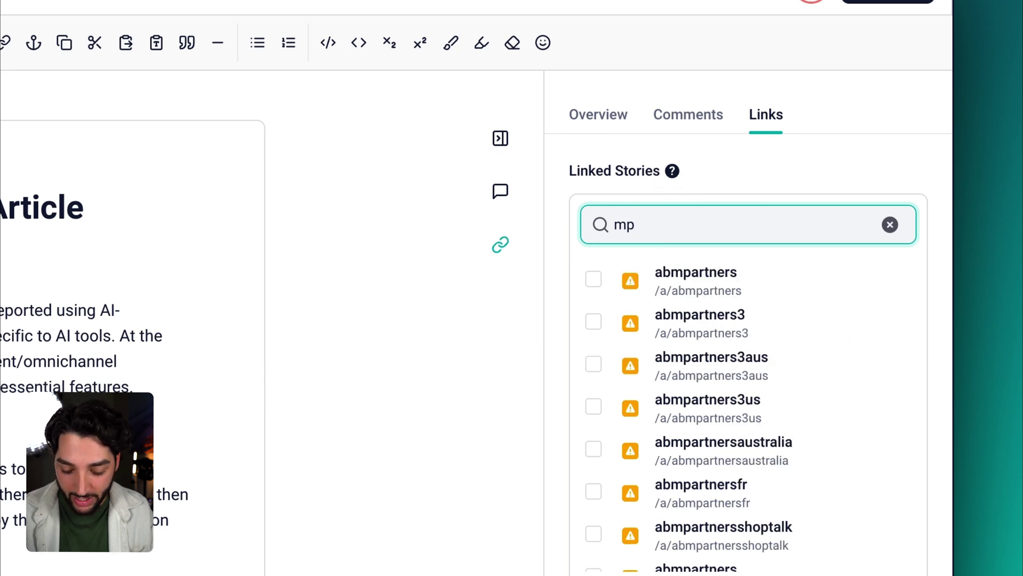
pyautogui.write('/ideation')
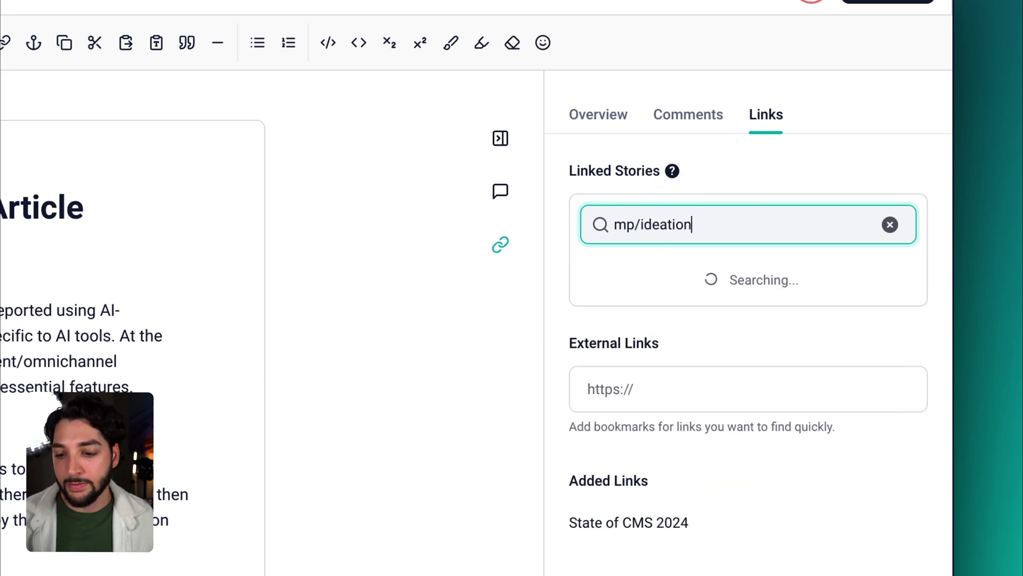
pyautogui.click(728, 301)
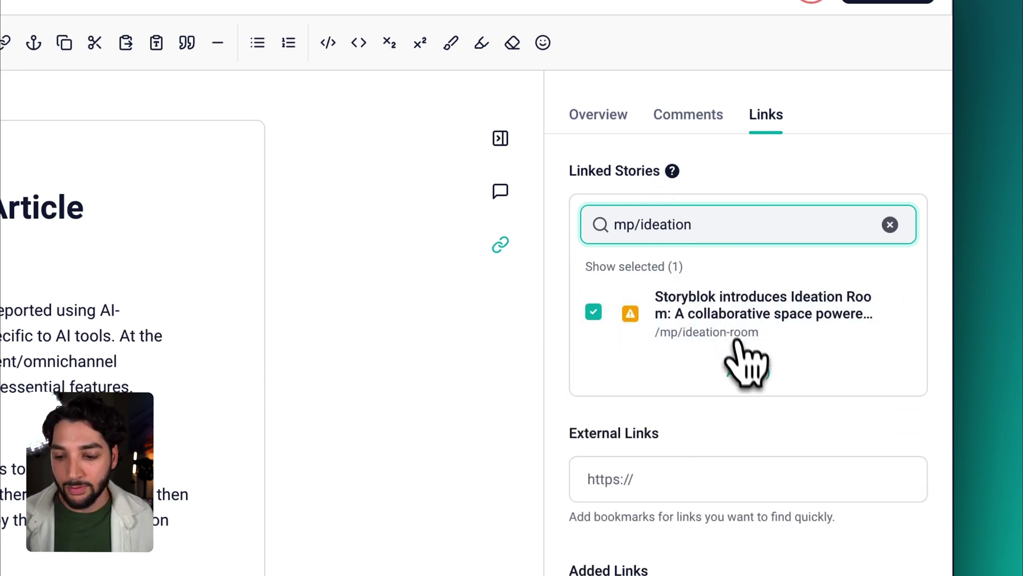
pyautogui.click(743, 368)
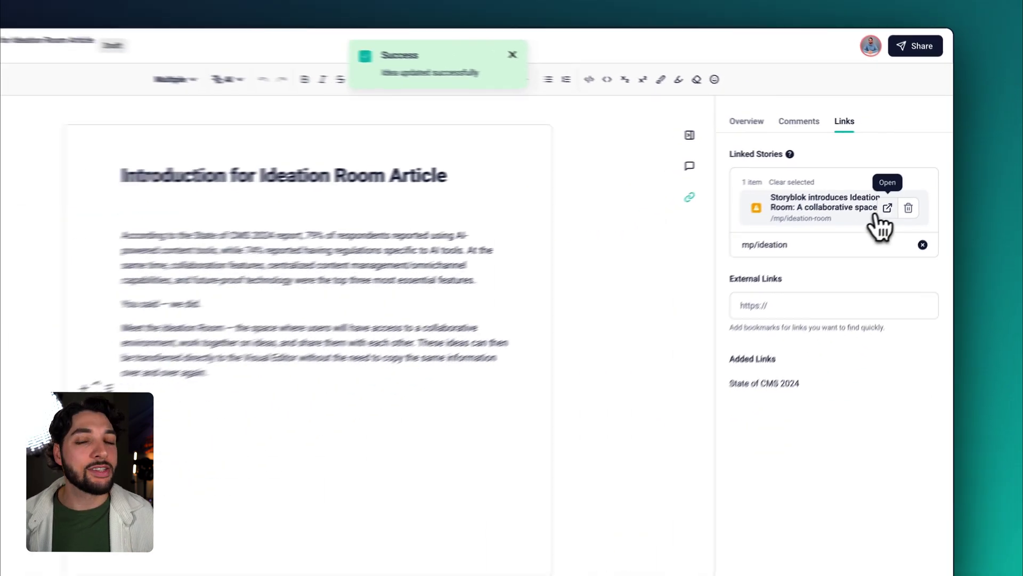
pyautogui.click(886, 208)
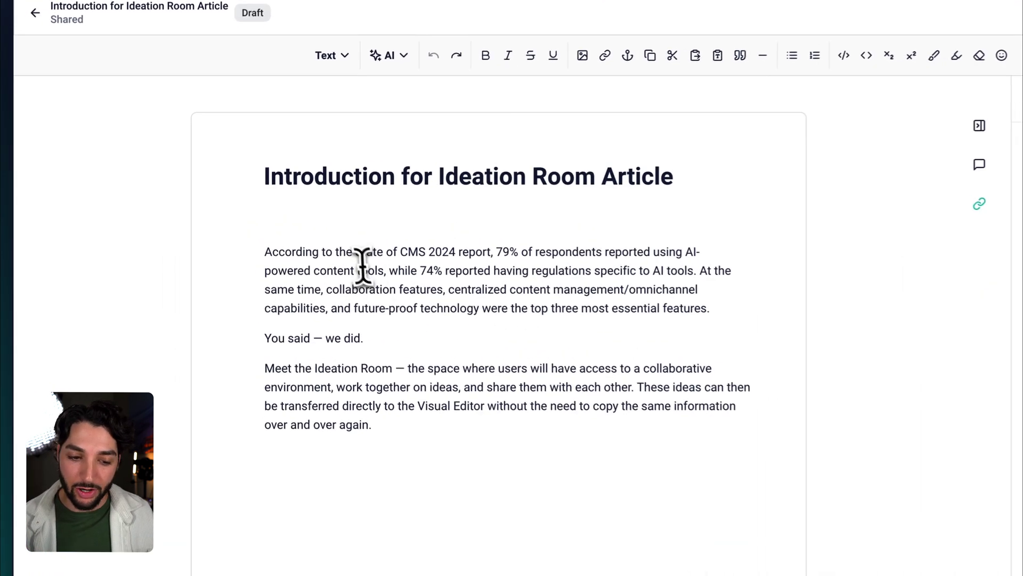
# Step: Turn the phrase 'State of CMS 2024 report' into a URL link to the pasted address
pyautogui.moveTo(302, 220); pyautogui.dragTo(357, 220)
pyautogui.moveTo(442, 254); pyautogui.dragTo(497, 254)
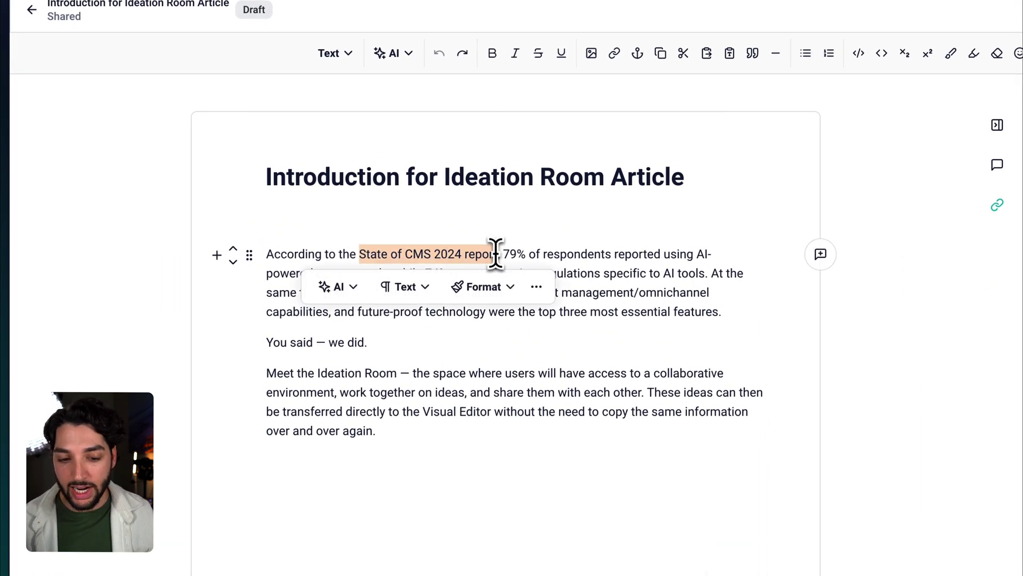
pyautogui.click(614, 53)
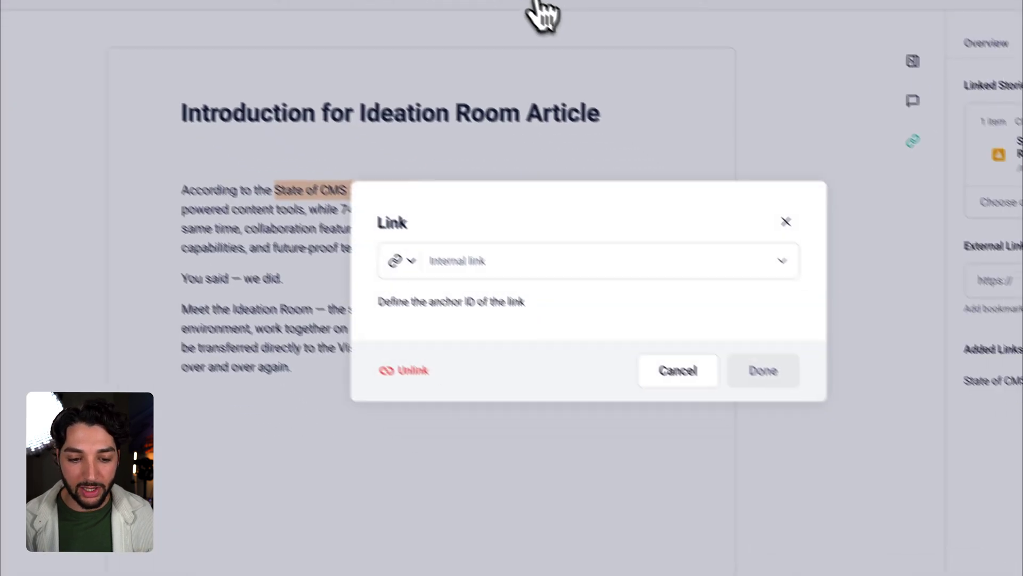
pyautogui.click(367, 229)
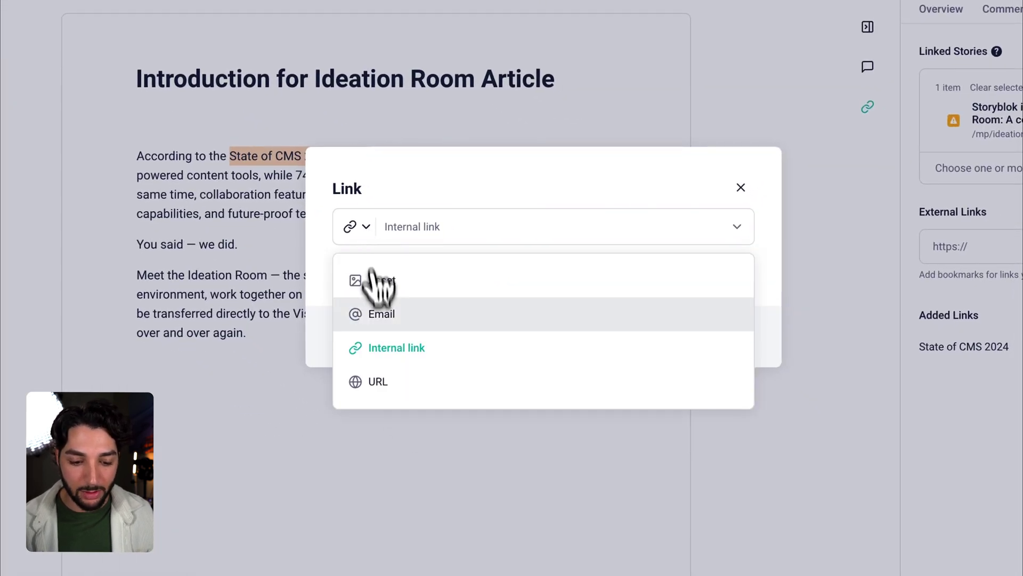
pyautogui.click(378, 382)
pyautogui.click(418, 250)
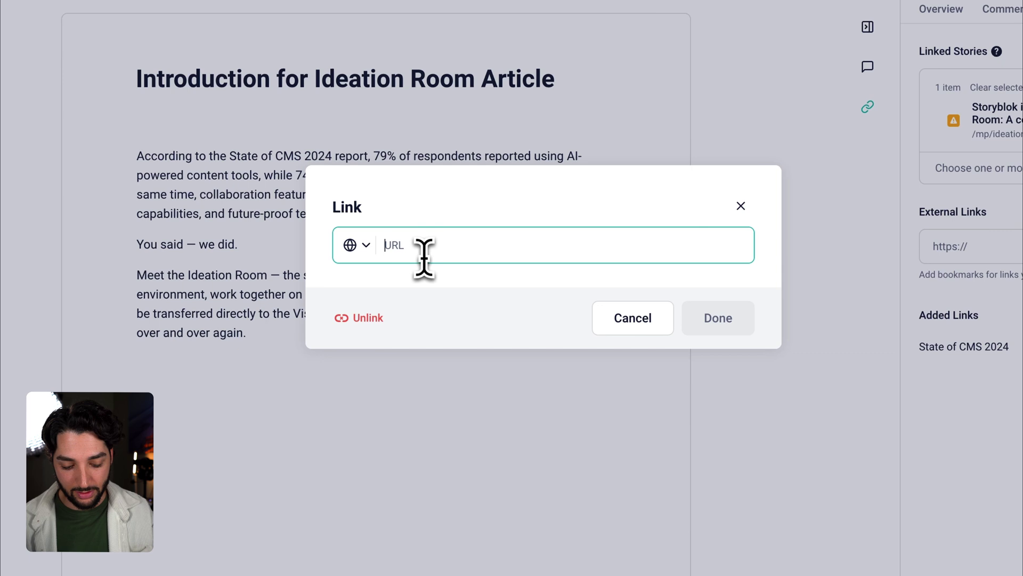
pyautogui.write('https://www.storyblok.com/mp/state-of-cms-2024')
pyautogui.click(717, 318)
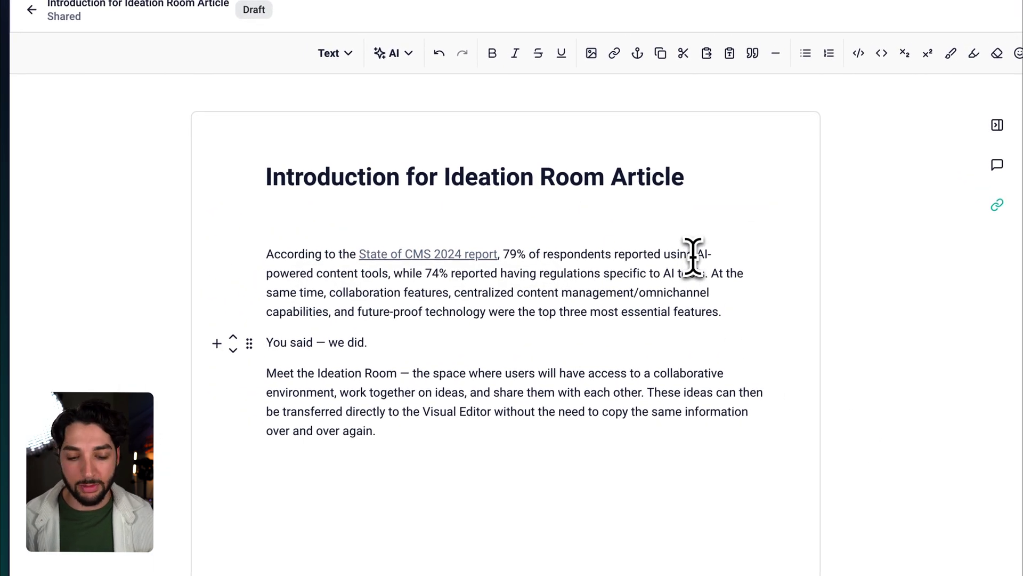
# Step: Bold the words AI-powered, collaboration, centralized and future-proof
pyautogui.moveTo(695, 255); pyautogui.dragTo(312, 272)
pyautogui.click(492, 53)
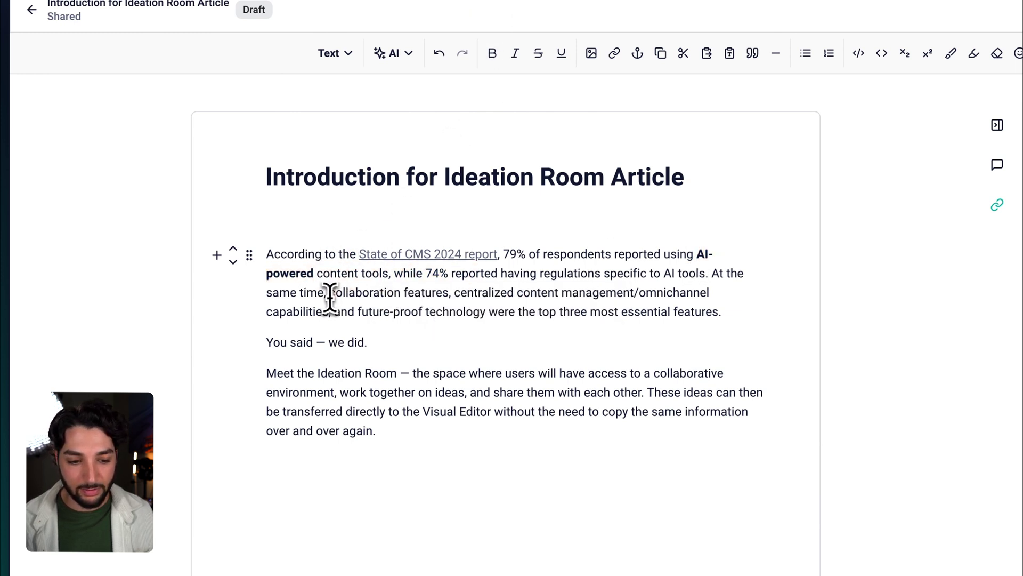
pyautogui.doubleClick(341, 293)
pyautogui.click(492, 53)
pyautogui.doubleClick(485, 293)
pyautogui.click(492, 53)
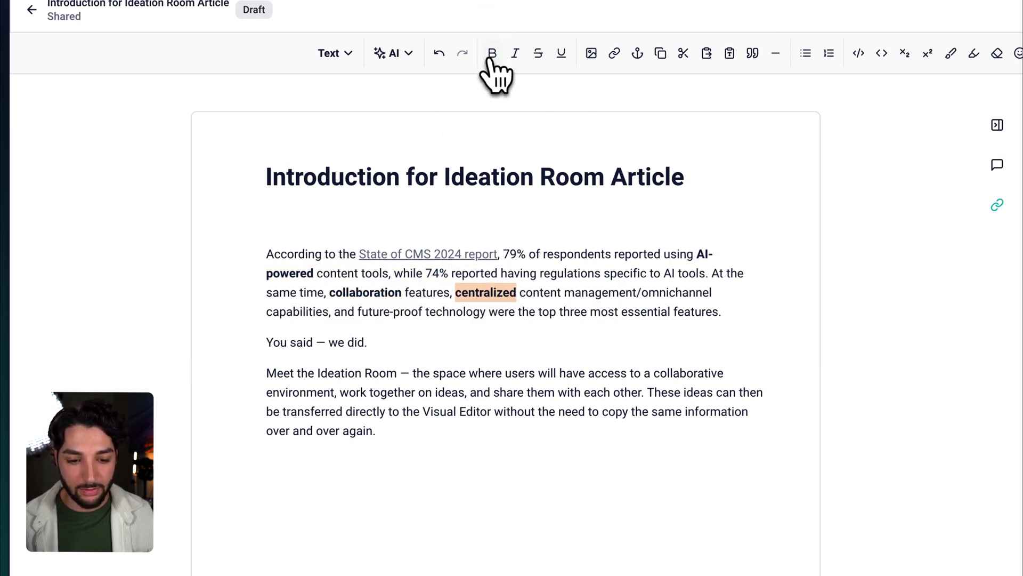
pyautogui.click(302, 315)
pyautogui.moveTo(358, 311); pyautogui.dragTo(422, 311)
pyautogui.click(492, 53)
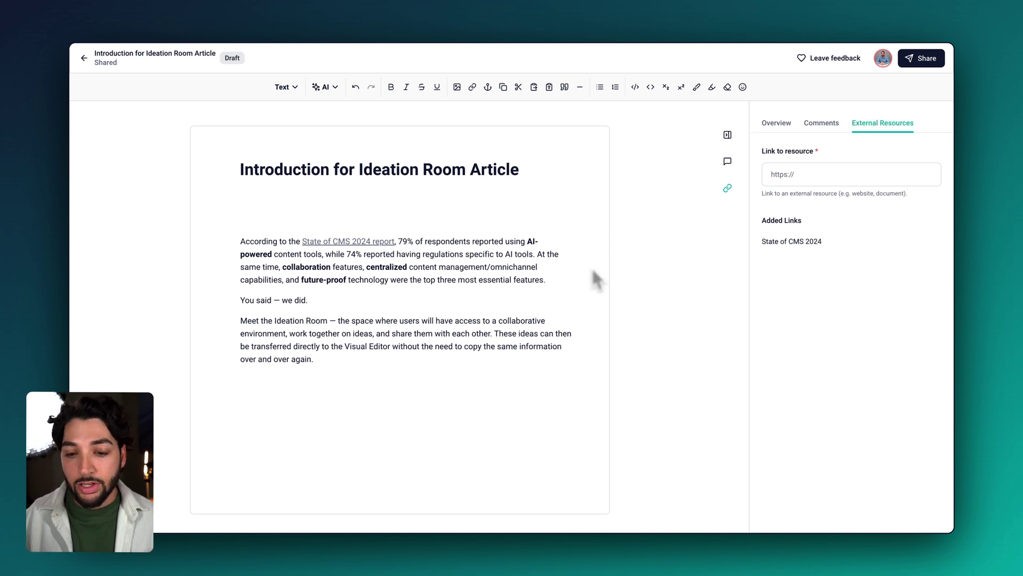
# Step: Post a global comment: 'Hey team, I have drafted an intro for the ideation room article...'
pyautogui.click(815, 127)
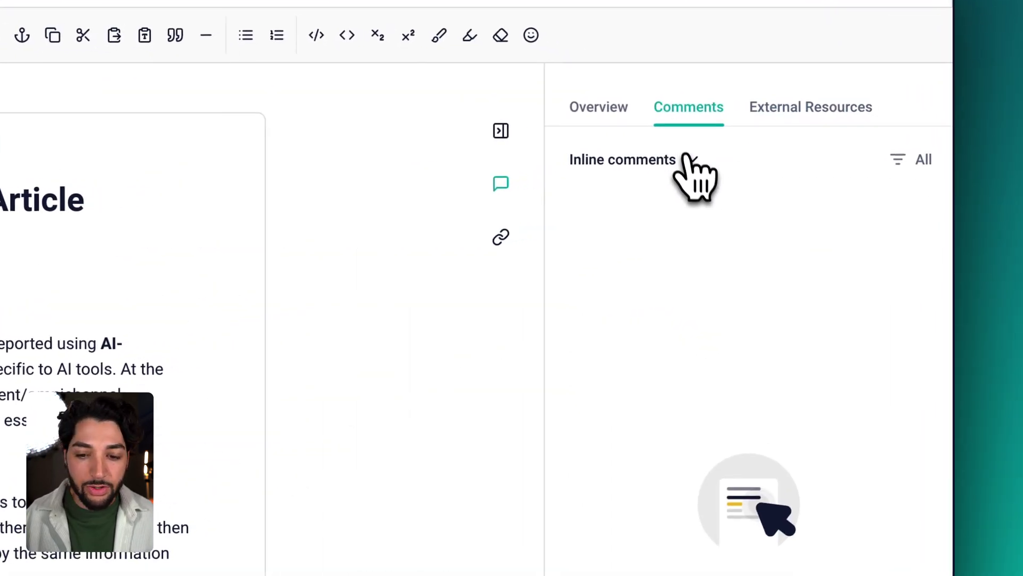
pyautogui.click(687, 157)
pyautogui.click(687, 252)
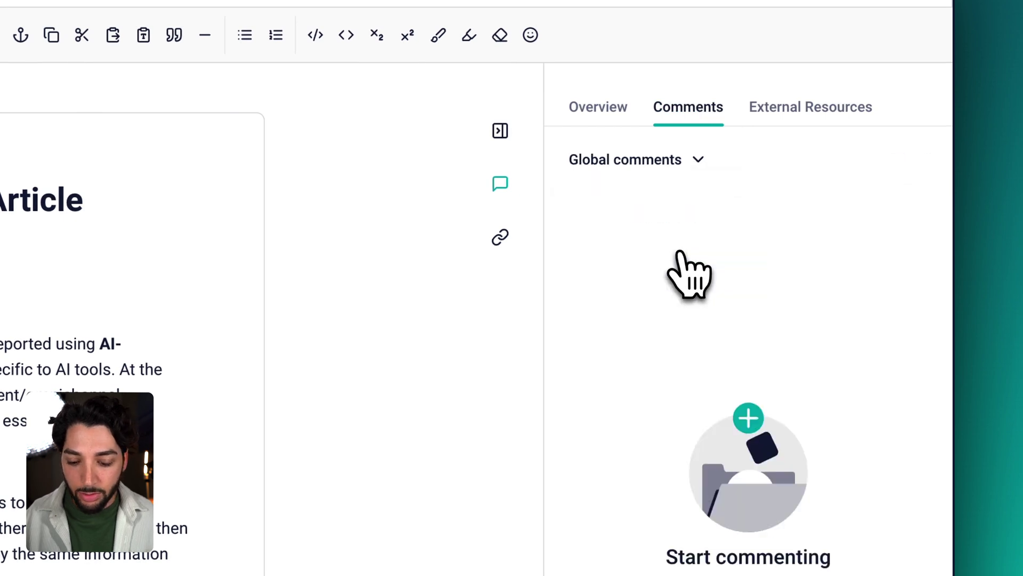
pyautogui.click(647, 497)
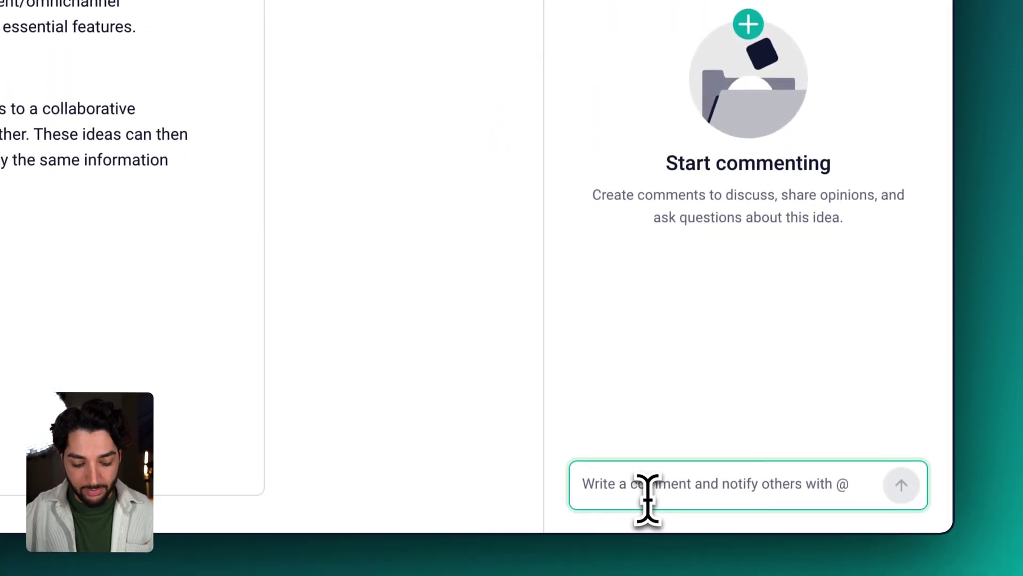
pyautogui.write('Hey team, I have drafted an intro for the idea')
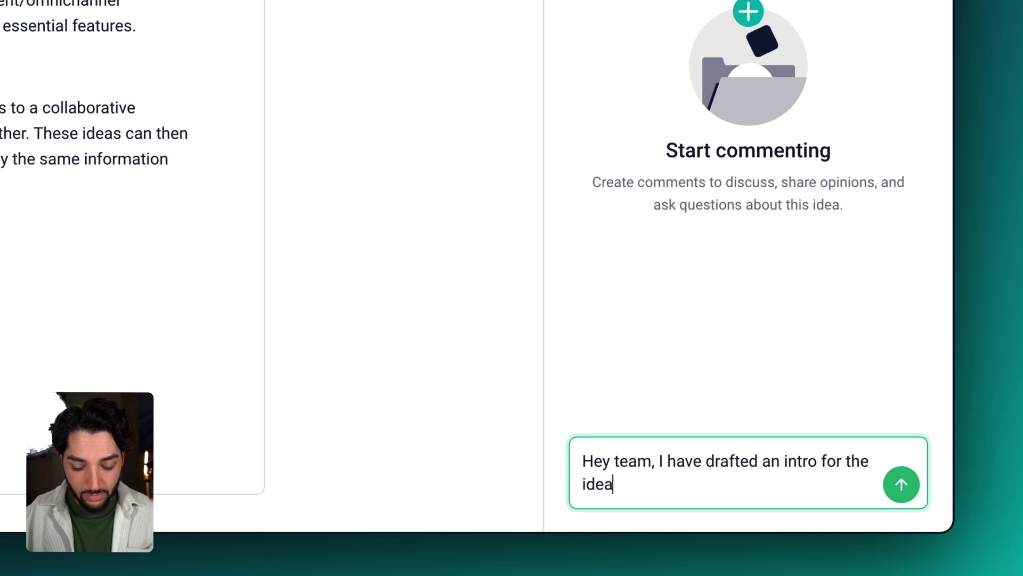
pyautogui.write('tion room article. Let me know if you have any feedba')
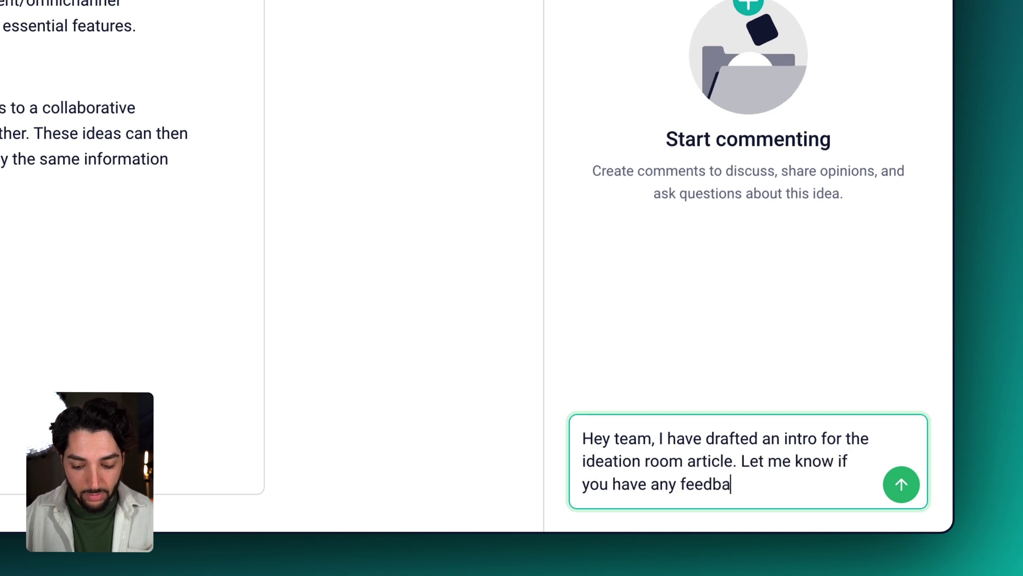
pyautogui.write('ck!')
pyautogui.click(902, 484)
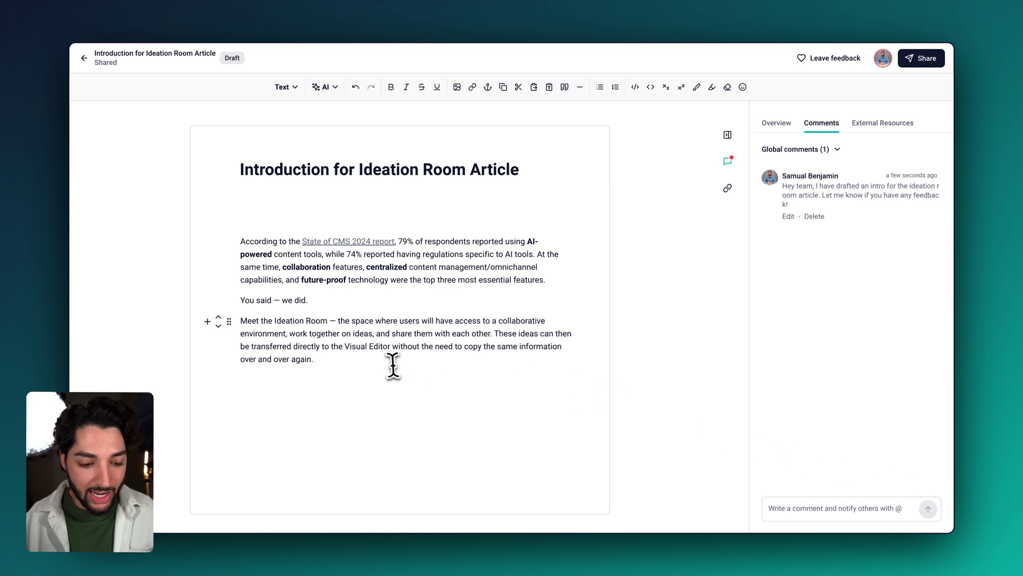
pyautogui.moveTo(300, 347); pyautogui.dragTo(241, 323)
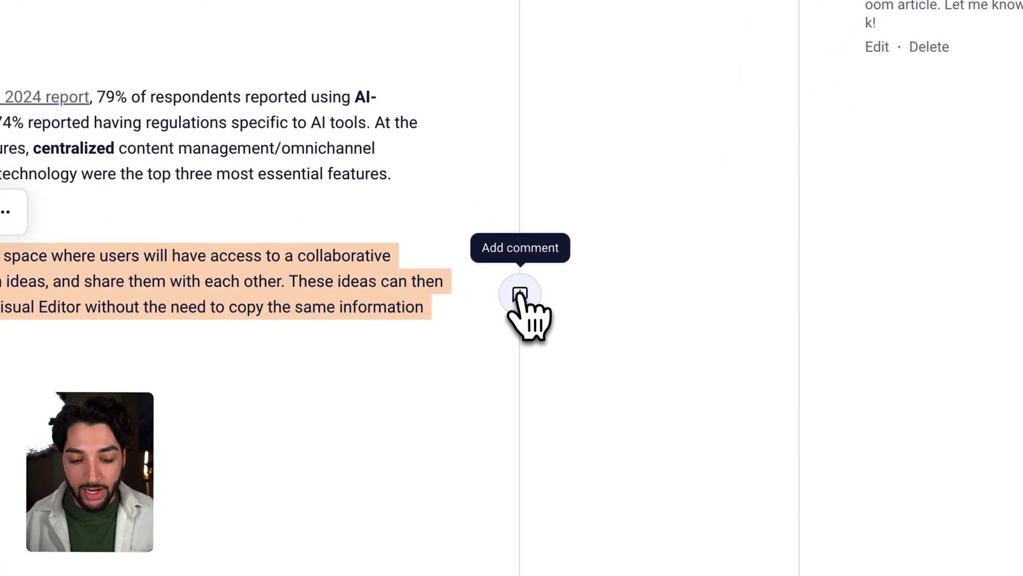
pyautogui.click(520, 293)
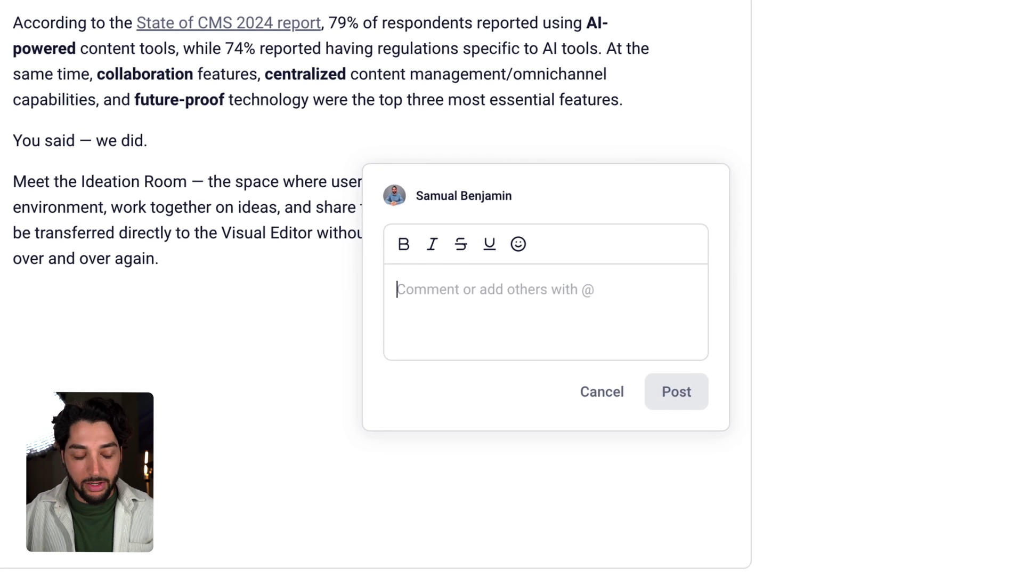
pyautogui.write('Hey @derk')
pyautogui.press('Return')
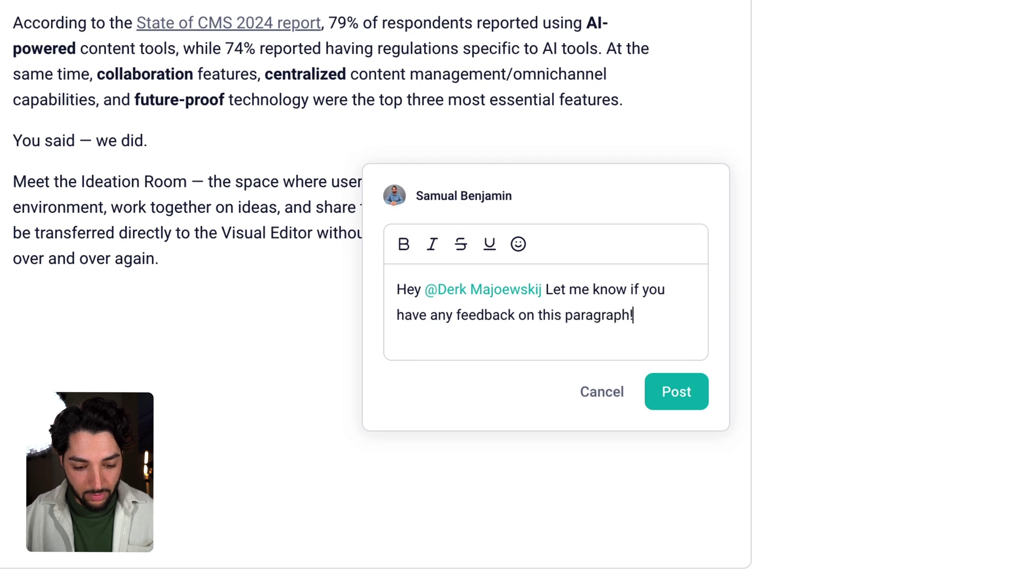
pyautogui.click(676, 392)
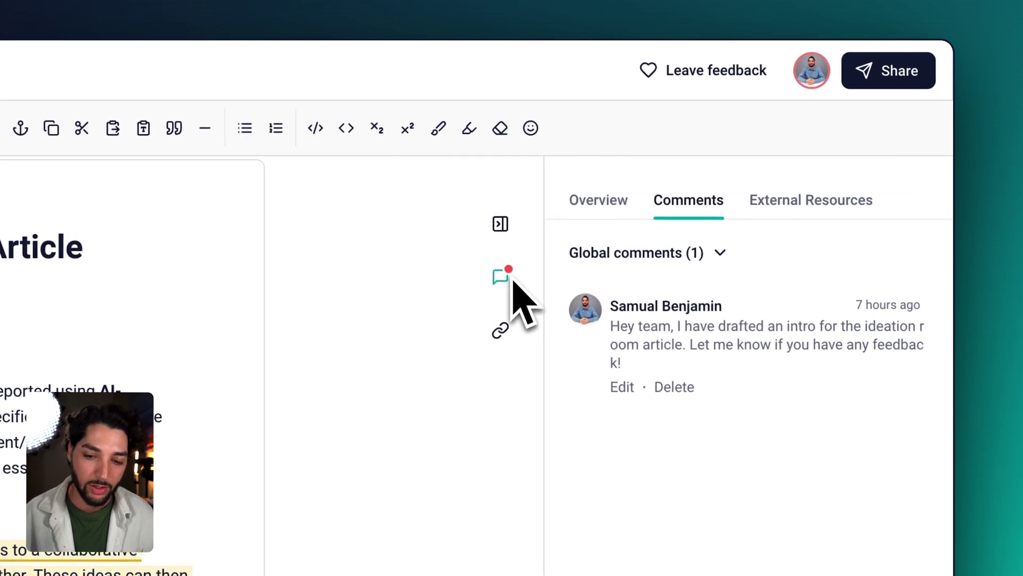
pyautogui.click(720, 252)
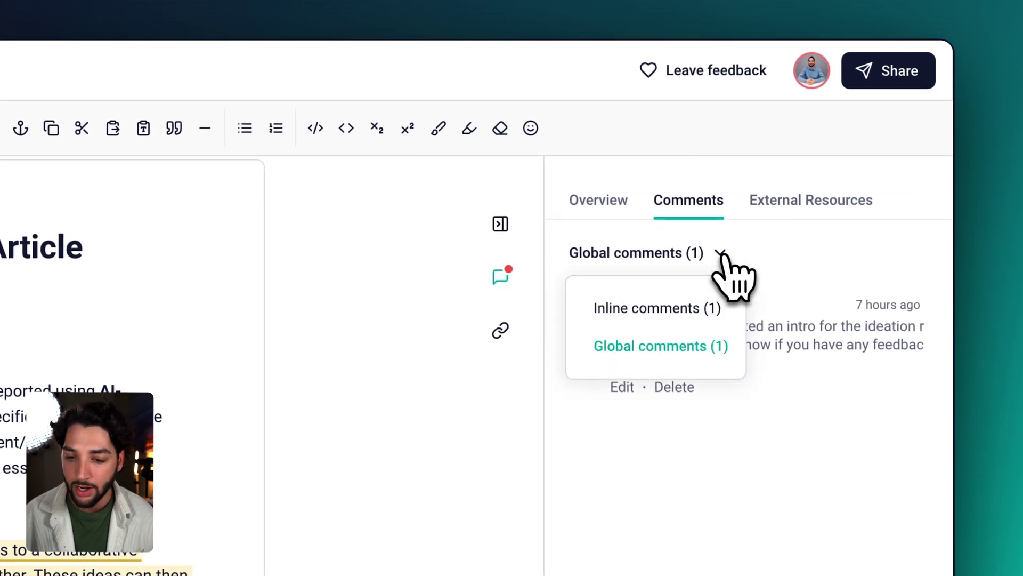
# Step: Switch the comments list from Global to Inline comments
pyautogui.click(686, 308)
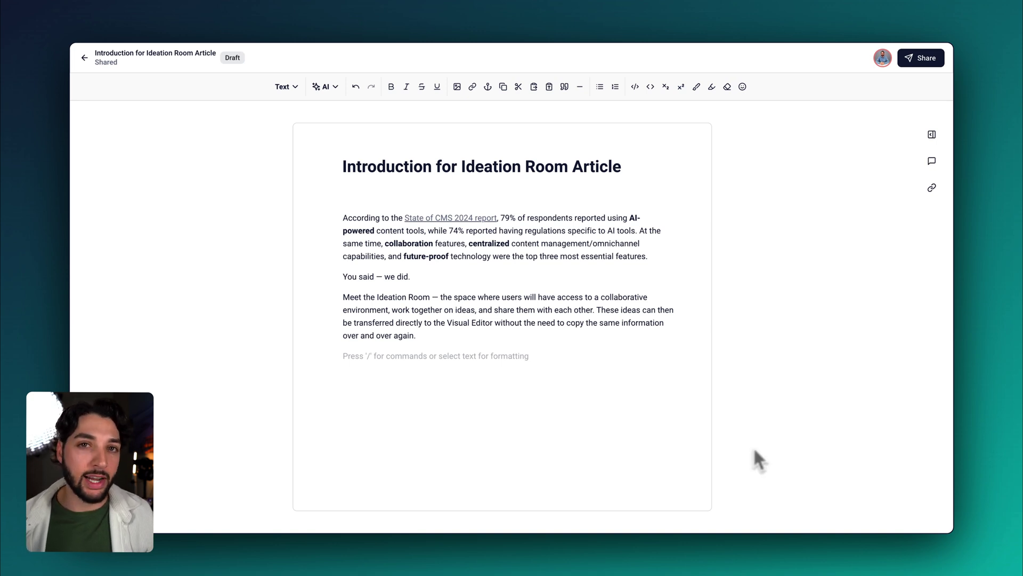
pyautogui.click(437, 363)
pyautogui.write('/')
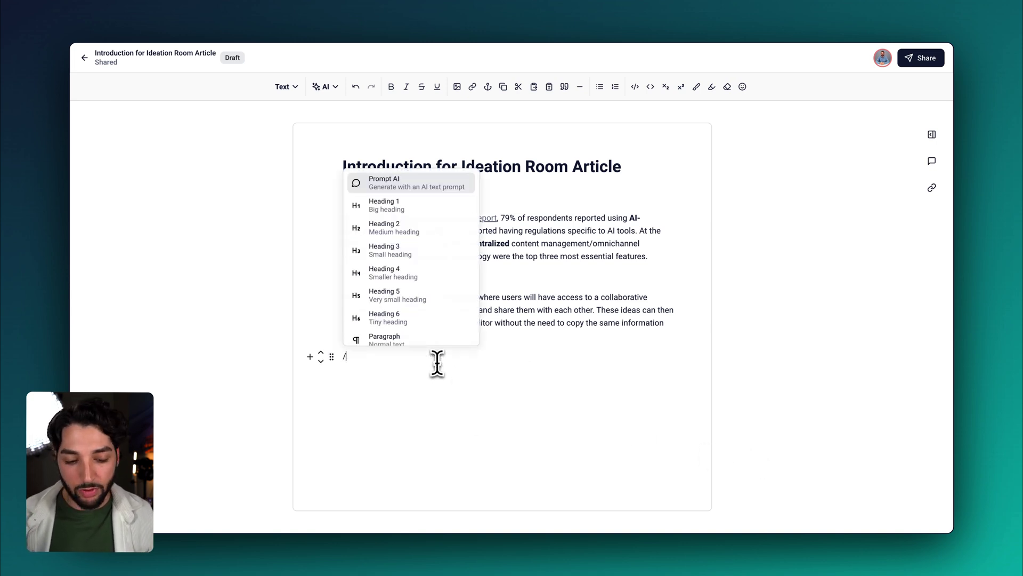
pyautogui.click(427, 192)
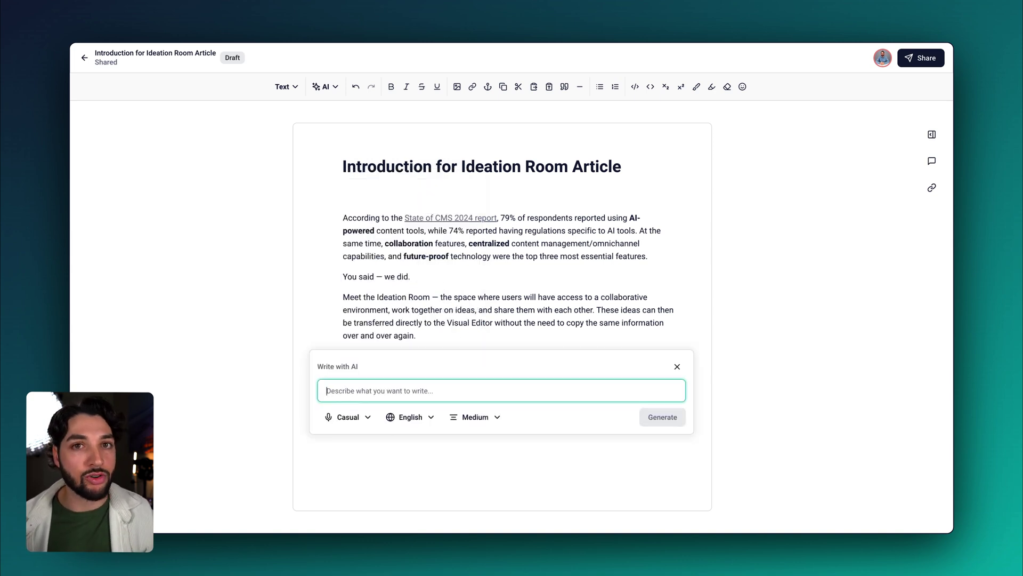
pyautogui.click(349, 416)
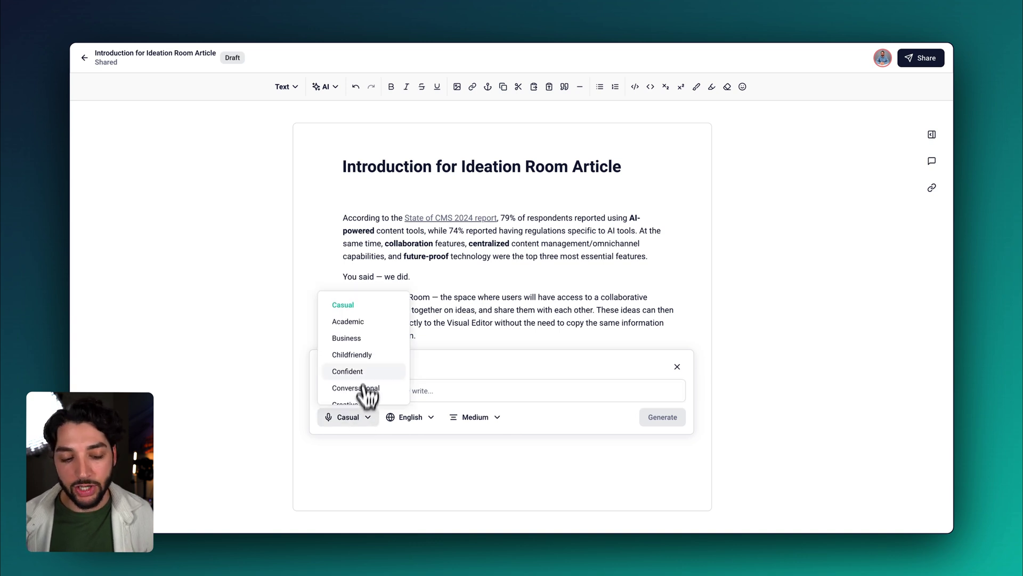
pyautogui.scroll(-3, 365, 393)
pyautogui.click(410, 418)
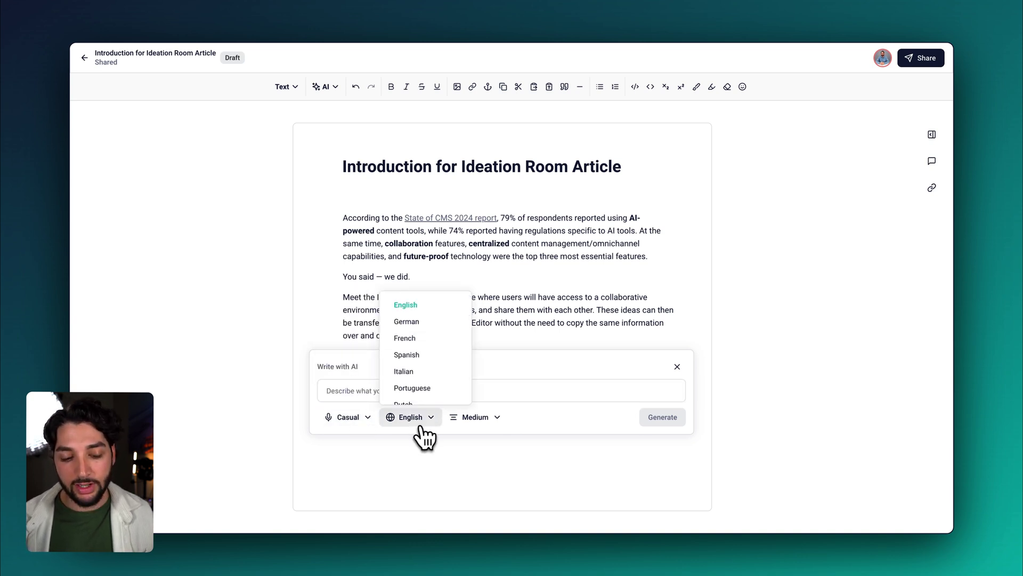
pyautogui.scroll(-3, 422, 383)
pyautogui.click(494, 419)
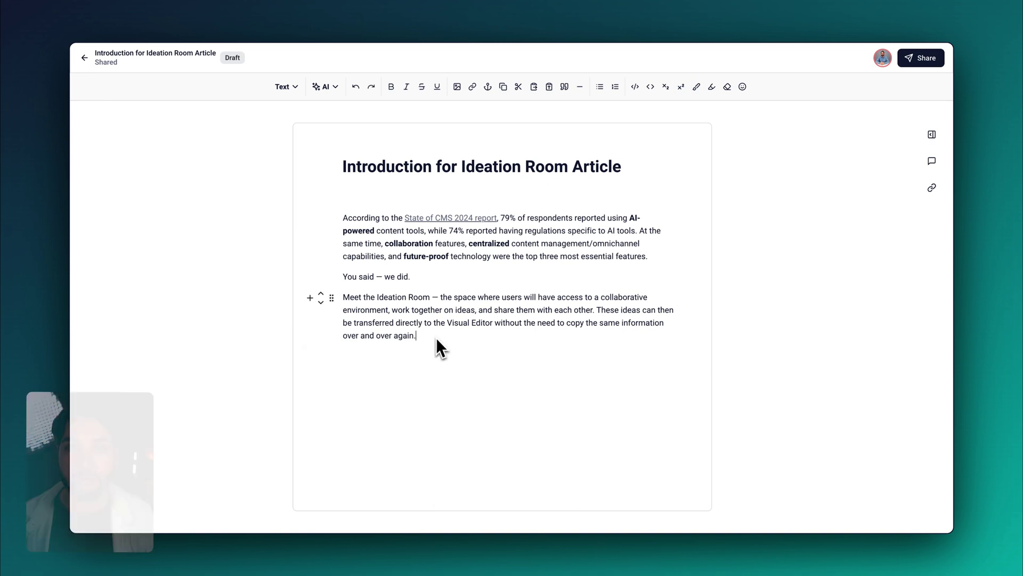
pyautogui.moveTo(435, 337); pyautogui.dragTo(345, 299)
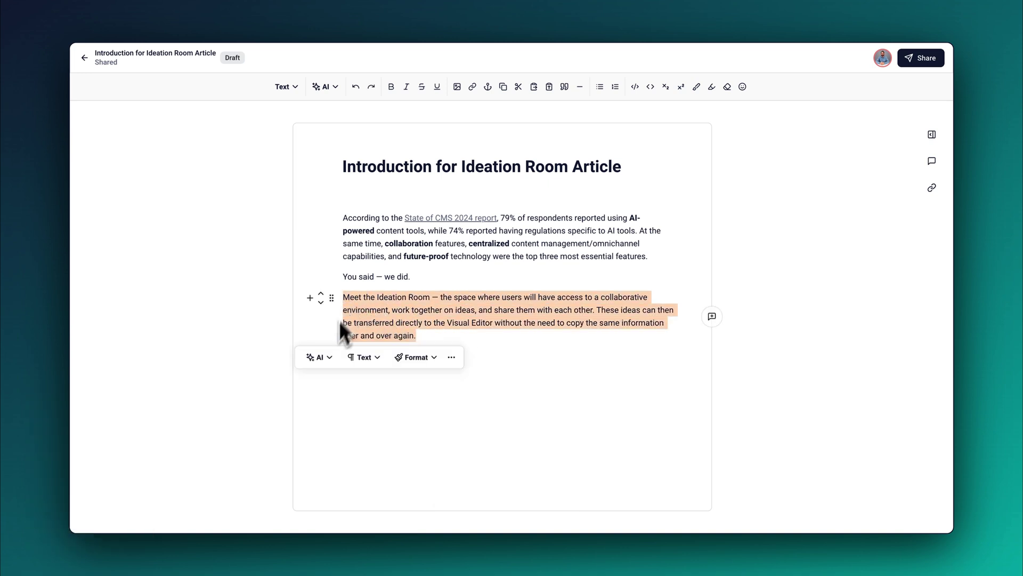
# Step: AI-extend the third paragraph with Business tone and Long length, replacing the original
pyautogui.click(321, 358)
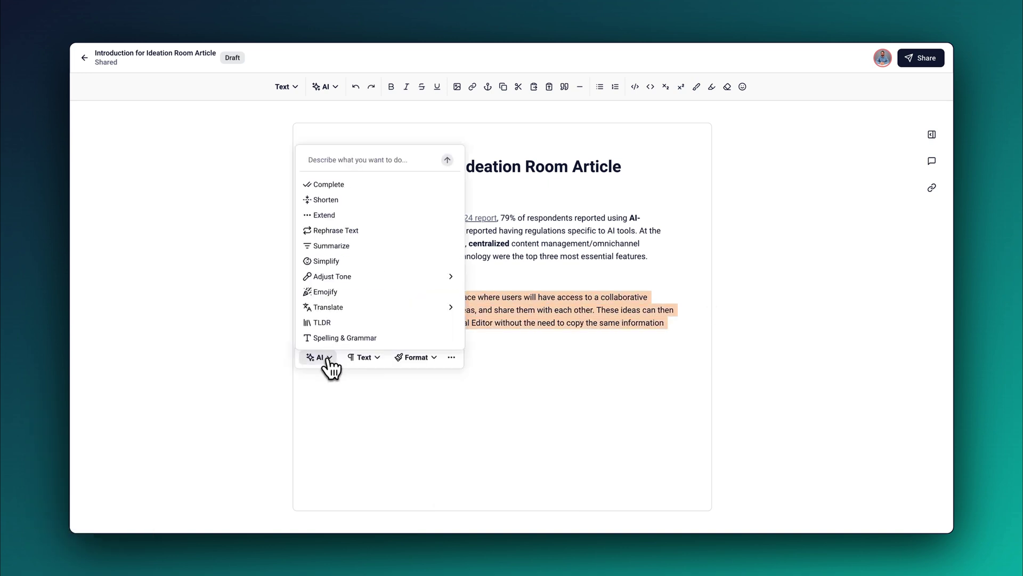
pyautogui.click(341, 215)
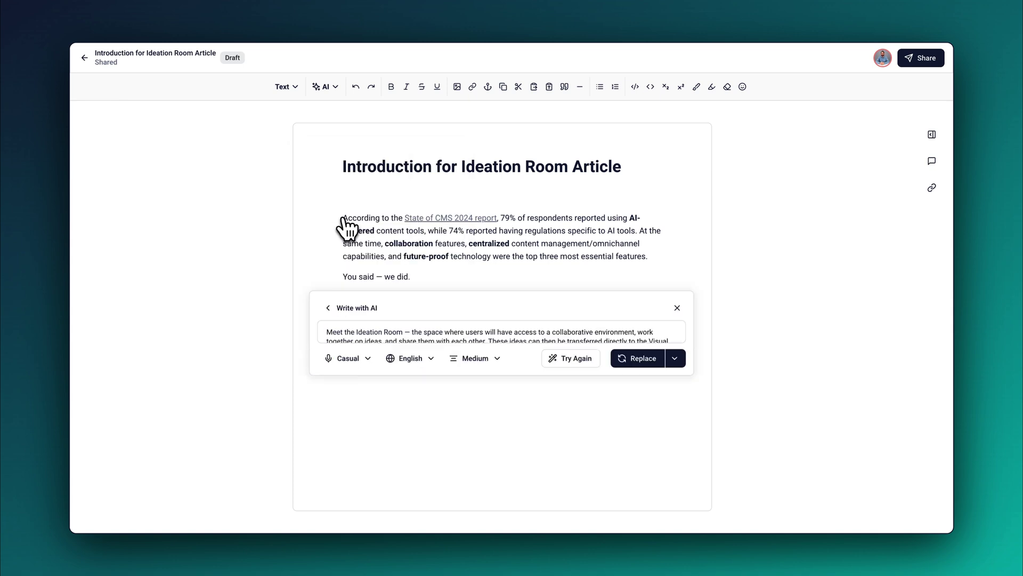
pyautogui.click(354, 361)
pyautogui.click(356, 416)
pyautogui.click(482, 358)
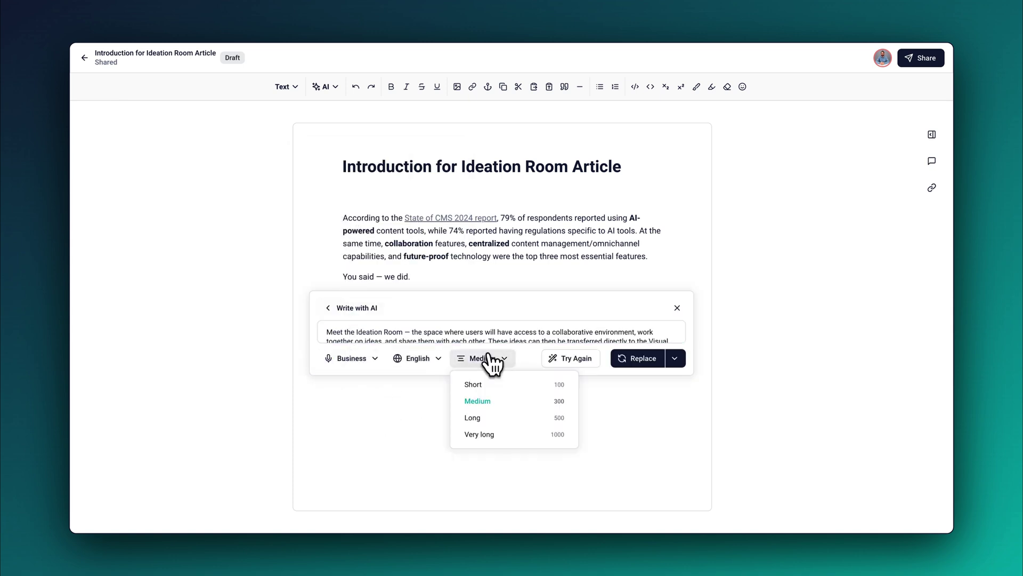
pyautogui.click(481, 419)
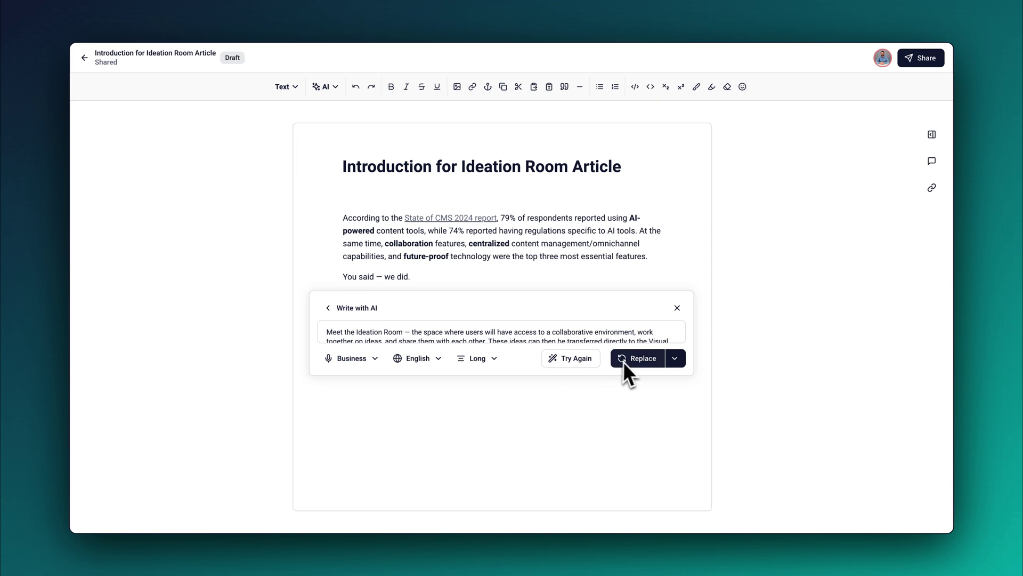
pyautogui.click(637, 358)
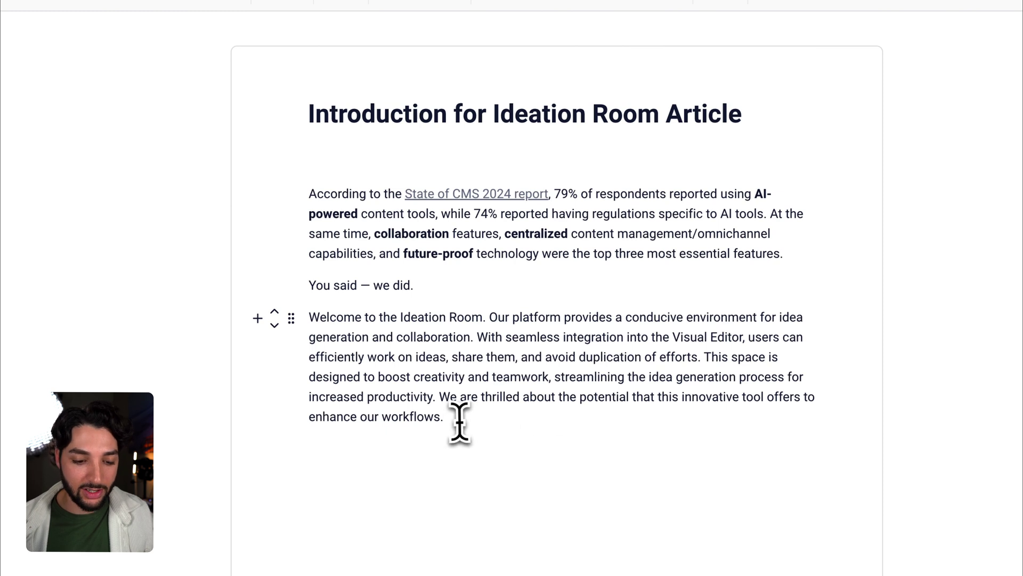
pyautogui.moveTo(461, 418); pyautogui.dragTo(308, 320)
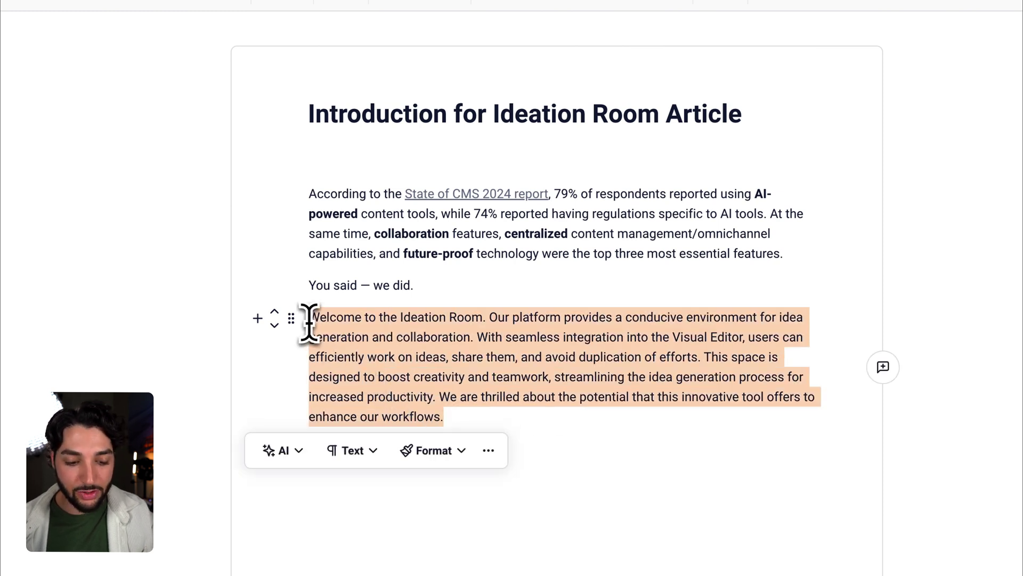
# Step: AI-translate the welcome paragraph into Dutch and insert the translation below the English paragraph
pyautogui.click(283, 450)
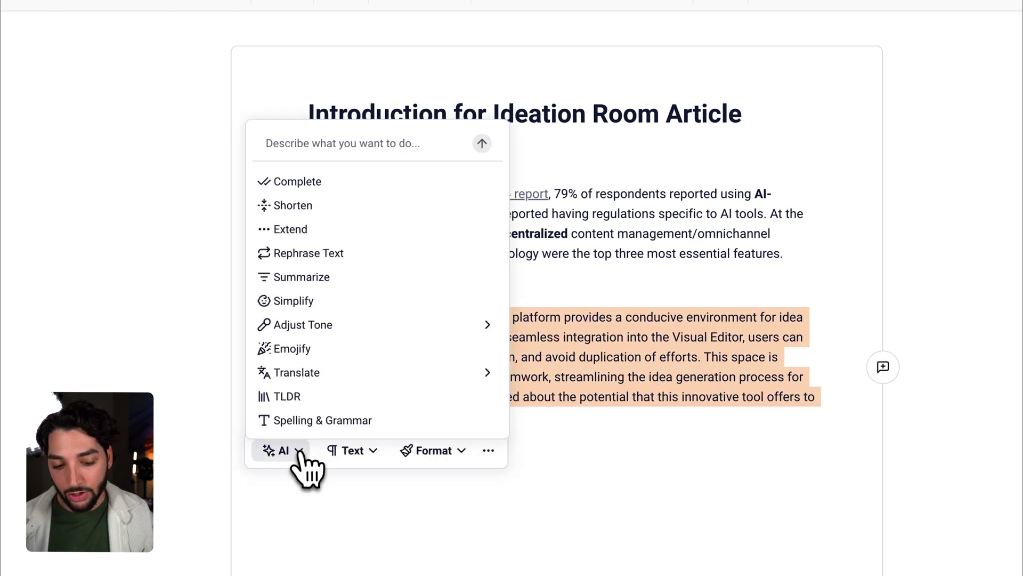
pyautogui.moveTo(317, 376)
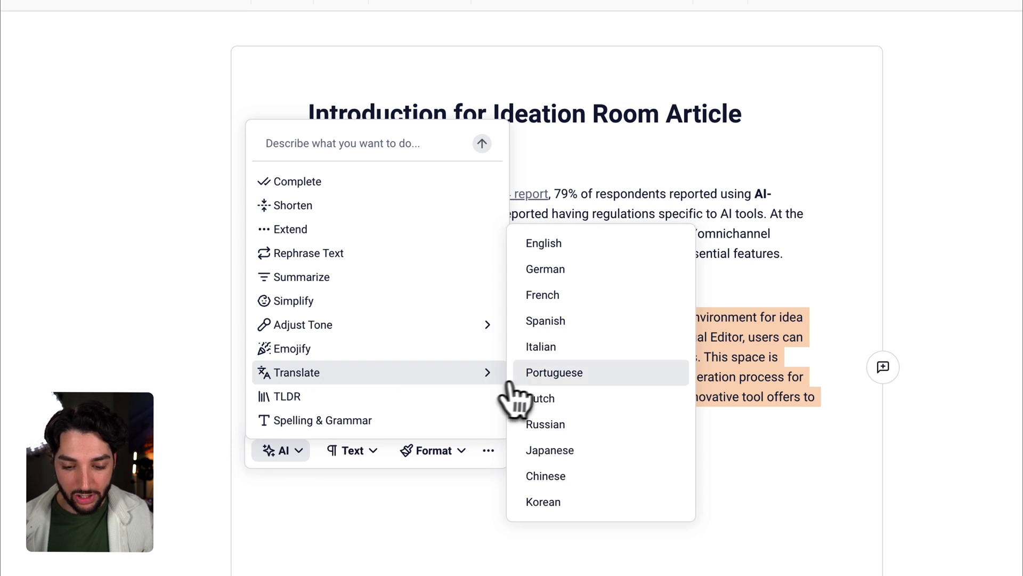
pyautogui.click(540, 399)
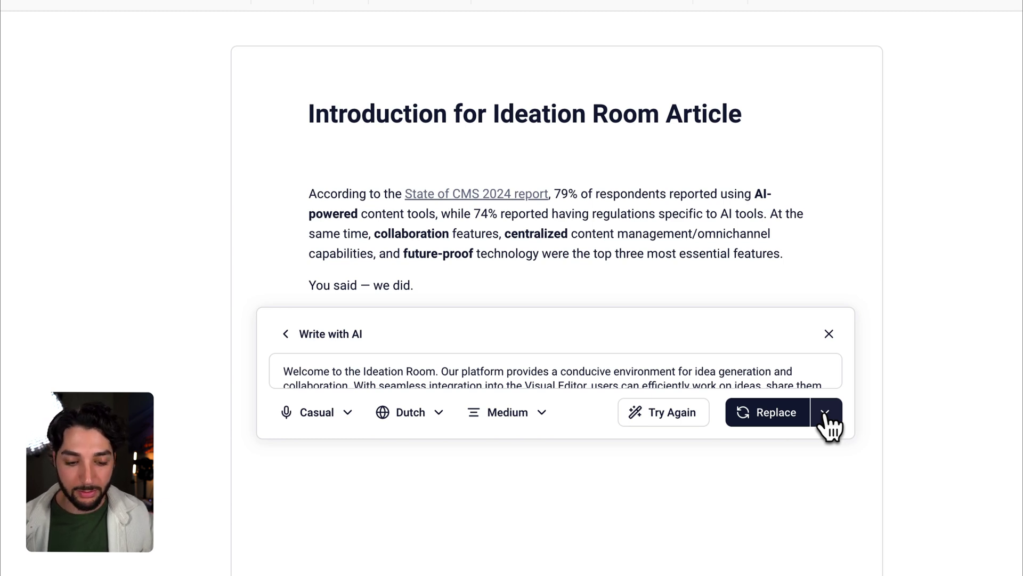
pyautogui.click(828, 424)
pyautogui.click(779, 491)
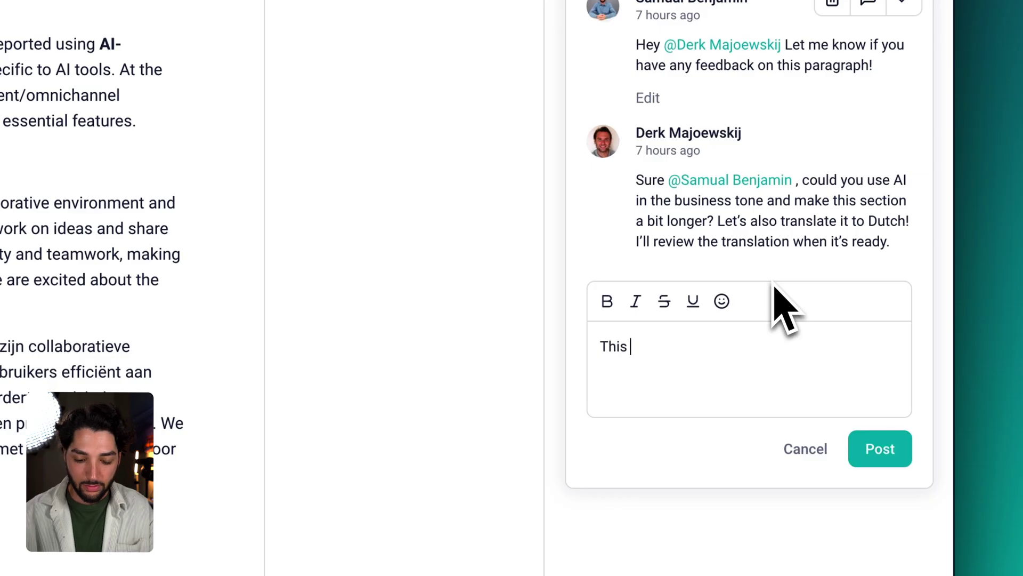
# Step: Post a reply asking for review of the Dutch translation, then resolve the comment thread
pyautogui.write('looks great! Could you review the Dutch translat')
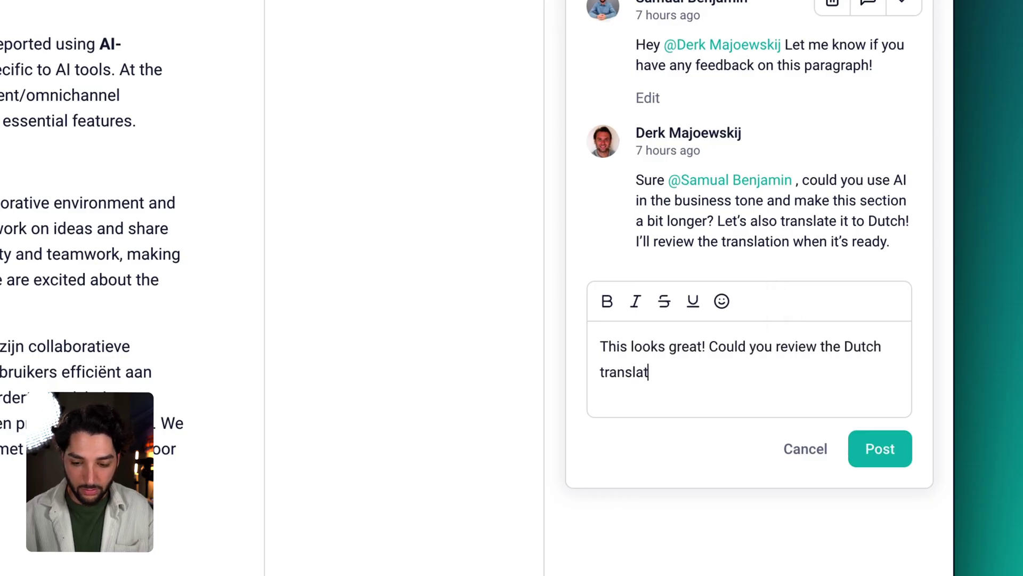
pyautogui.write('you!')
pyautogui.click(880, 449)
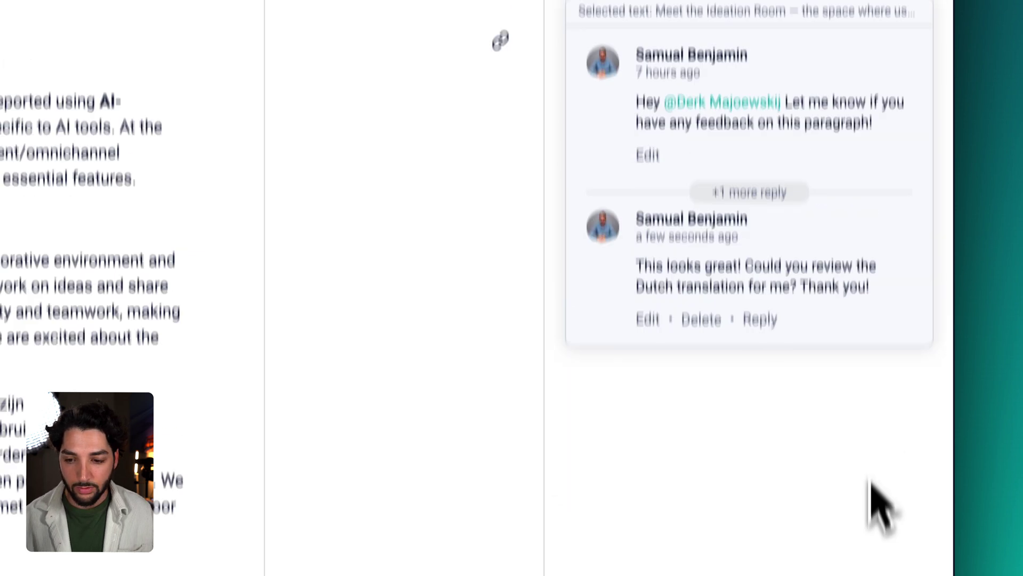
pyautogui.click(903, 5)
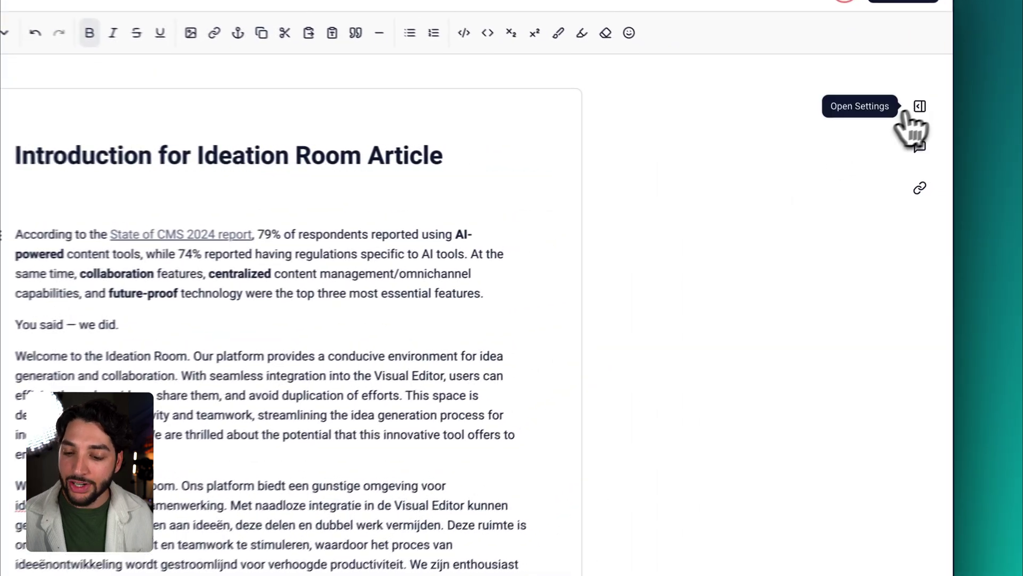
# Step: Change the idea's Status to Approved in its settings panel and save
pyautogui.click(931, 135)
pyautogui.click(912, 294)
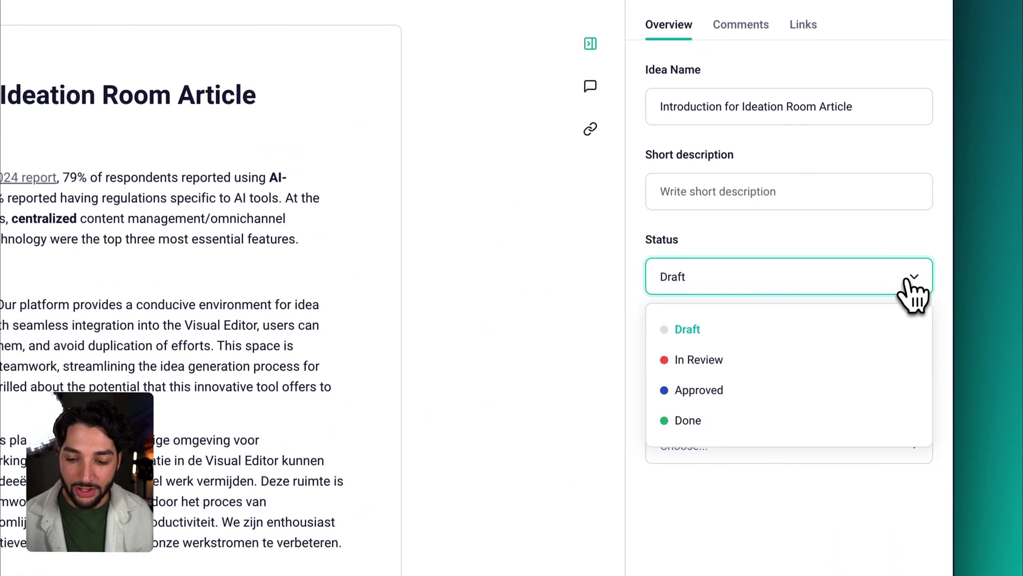
pyautogui.click(867, 405)
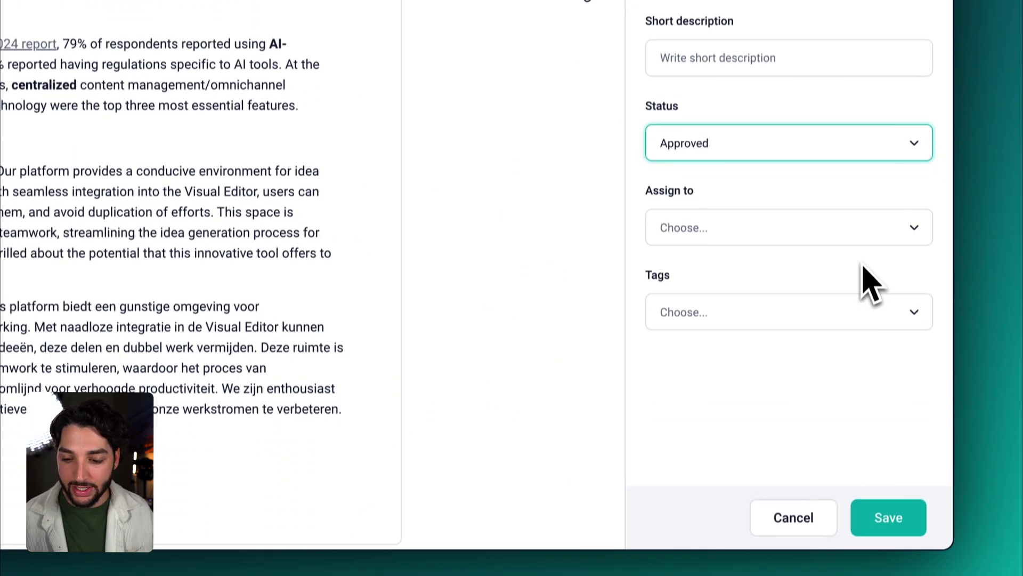
pyautogui.click(888, 512)
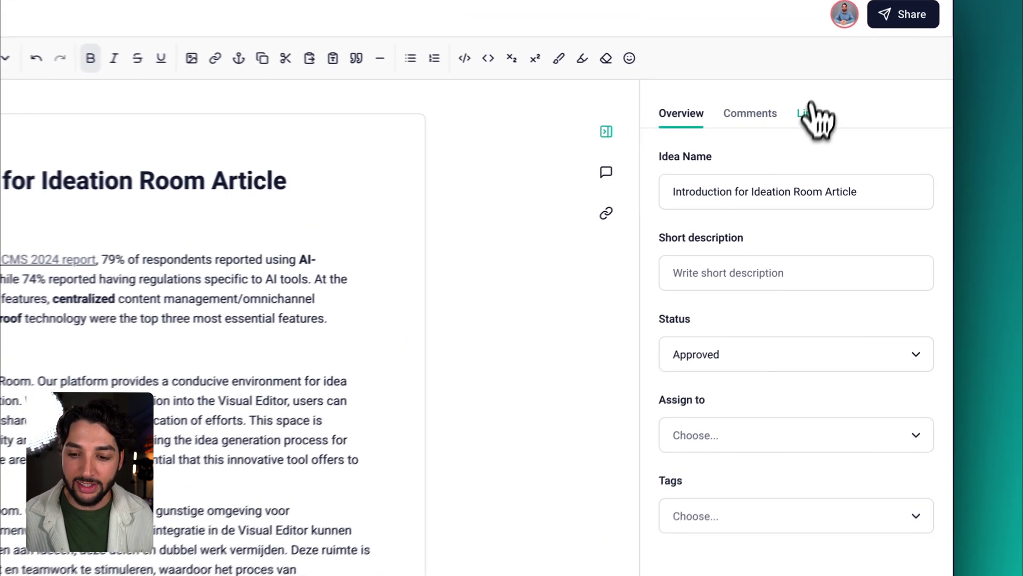
# Step: Open the linked story 'Storyblok introduces the Ideation Room' from the Links tab and show its content form
pyautogui.click(859, 122)
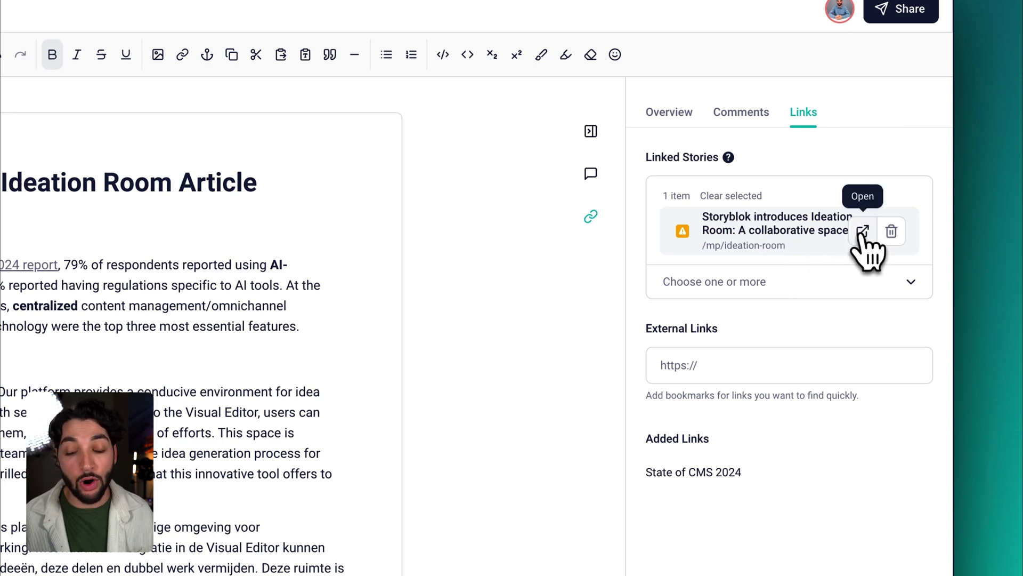
pyautogui.click(863, 231)
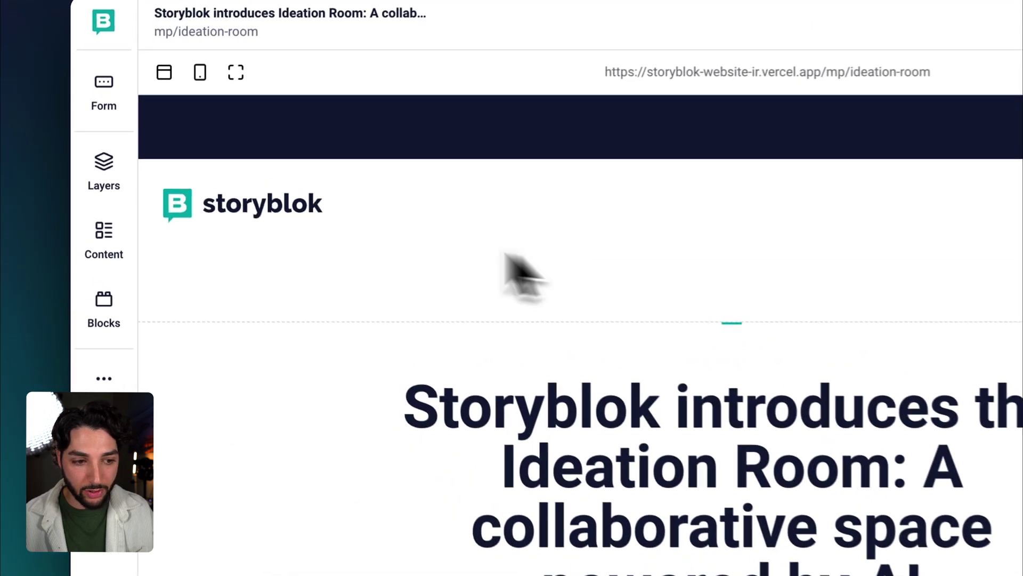
pyautogui.click(97, 93)
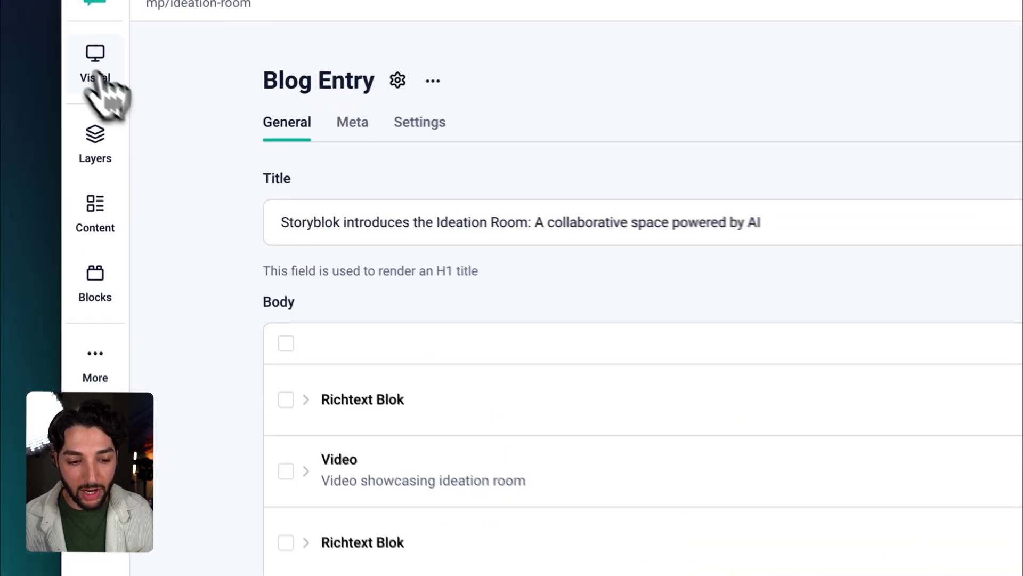
# Step: Copy the idea's three English intro paragraphs into the top of the first Richtext block and save
pyautogui.click(212, 159)
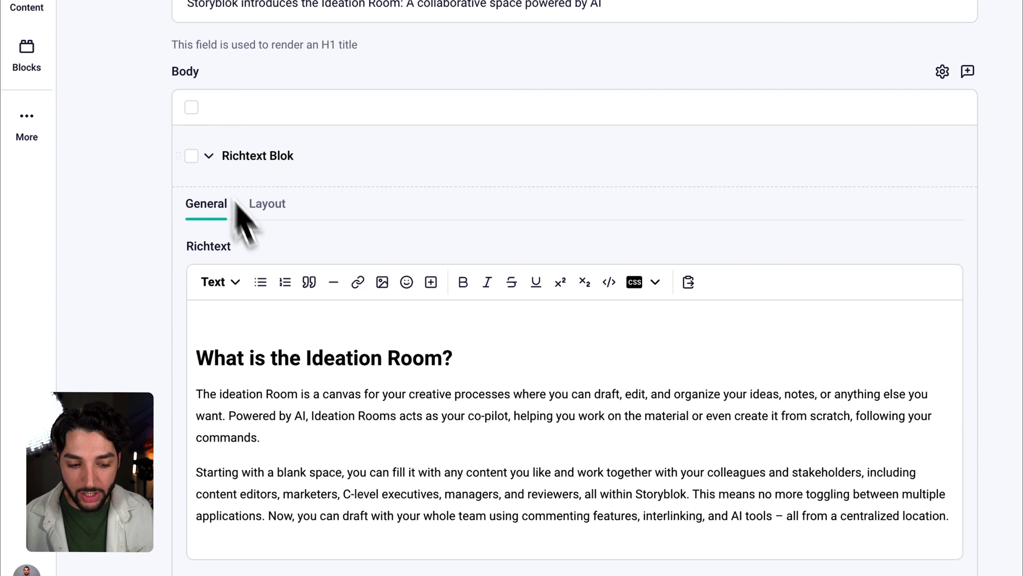
pyautogui.click(259, 319)
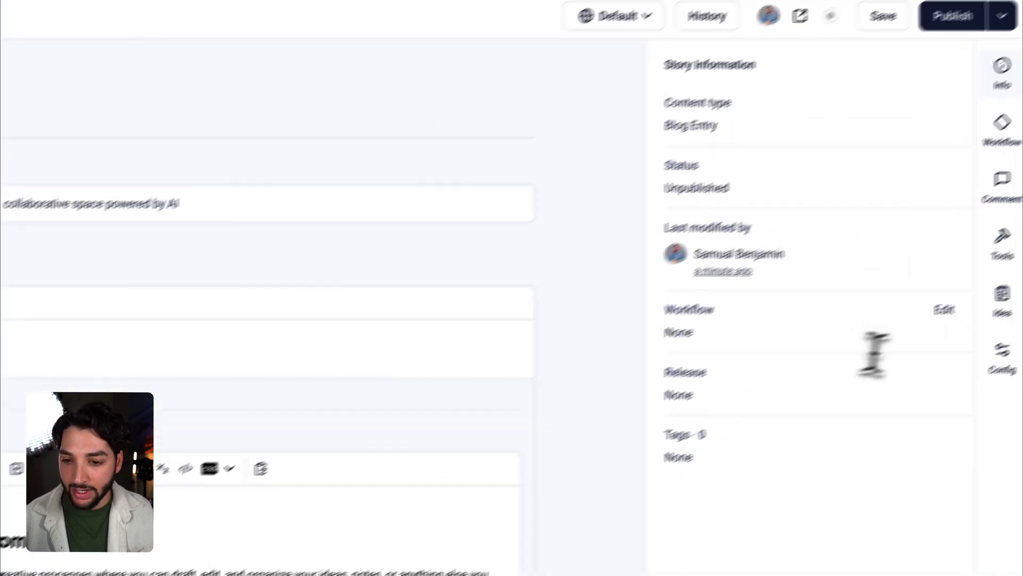
pyautogui.click(1002, 300)
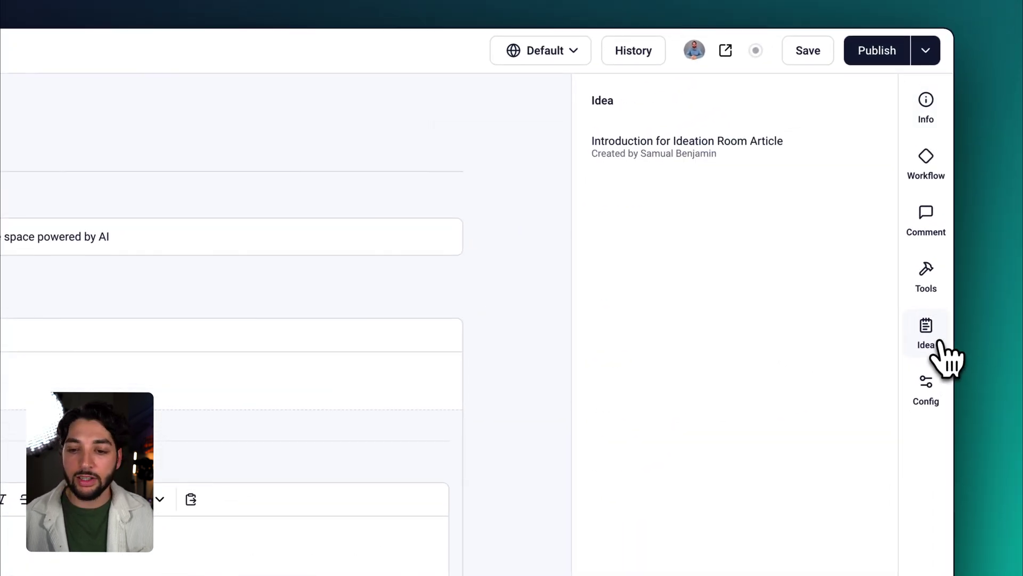
pyautogui.click(660, 151)
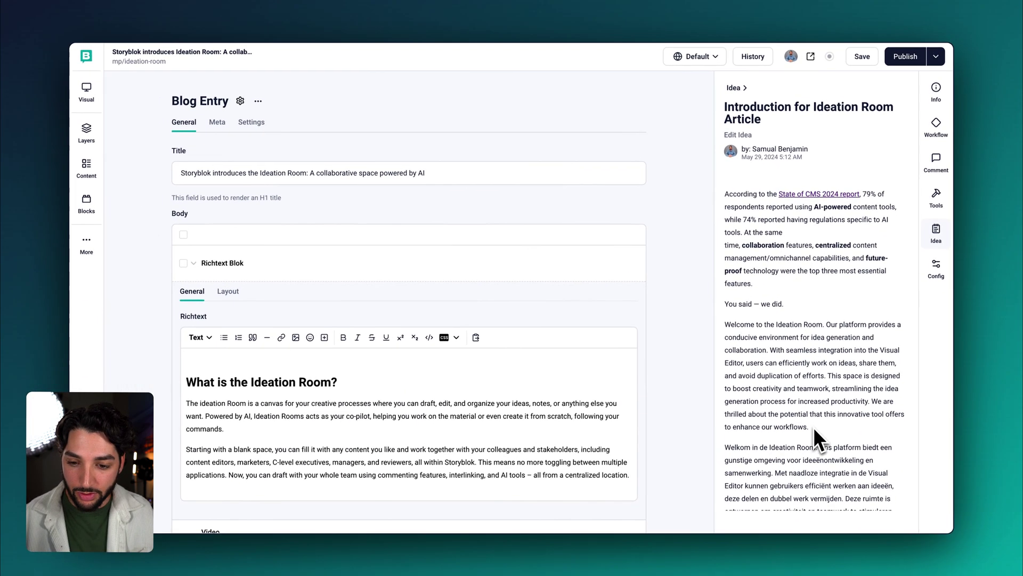
pyautogui.moveTo(813, 427); pyautogui.dragTo(724, 200)
pyautogui.hotkey('ctrl', 'c')
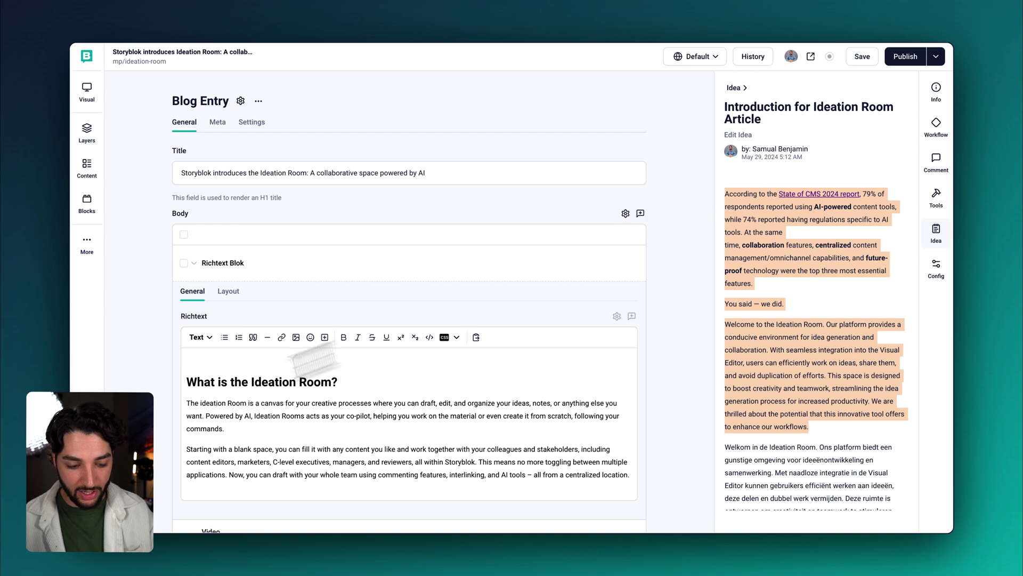
pyautogui.click(209, 361)
pyautogui.hotkey('ctrl', 'v')
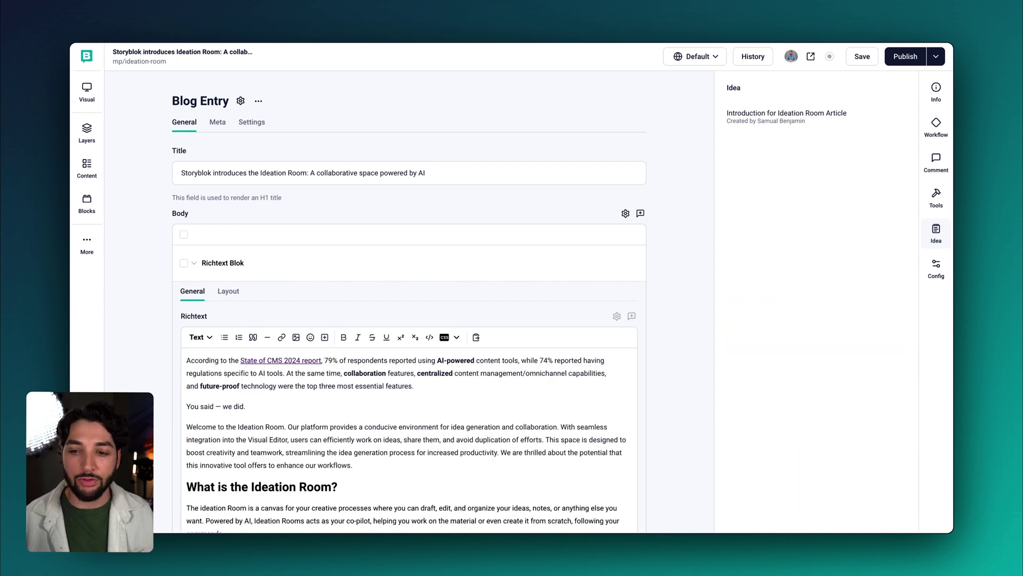
pyautogui.click(860, 55)
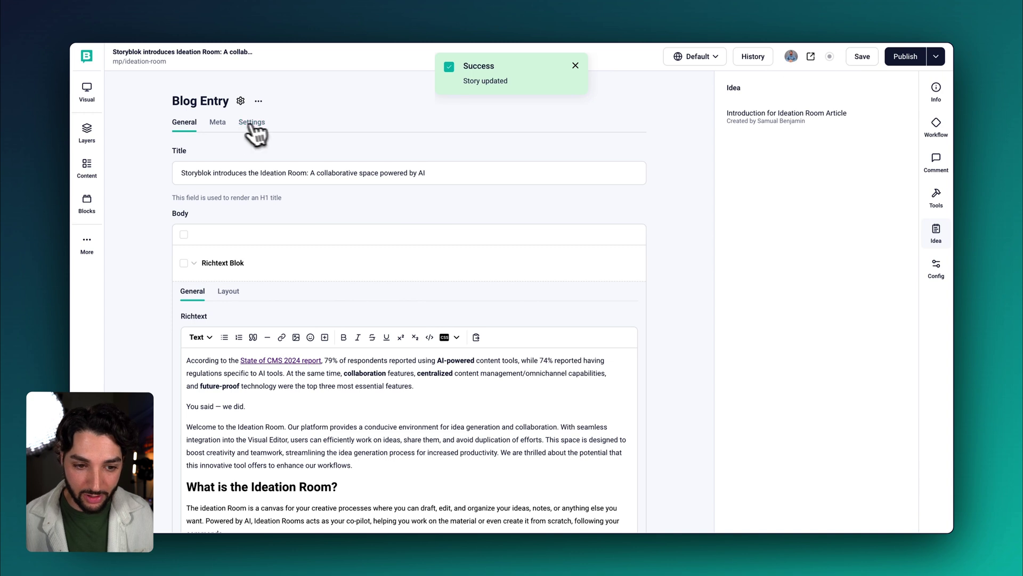
# Step: Switch to Visual preview and scroll to the three intro paragraphs under the title
pyautogui.click(89, 92)
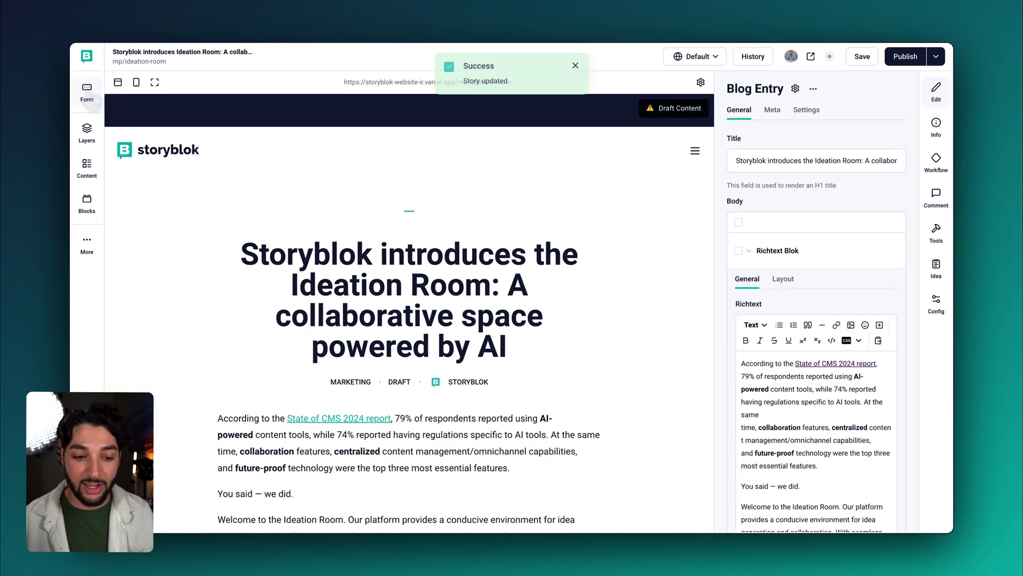
pyautogui.scroll(-2, 257, 318)
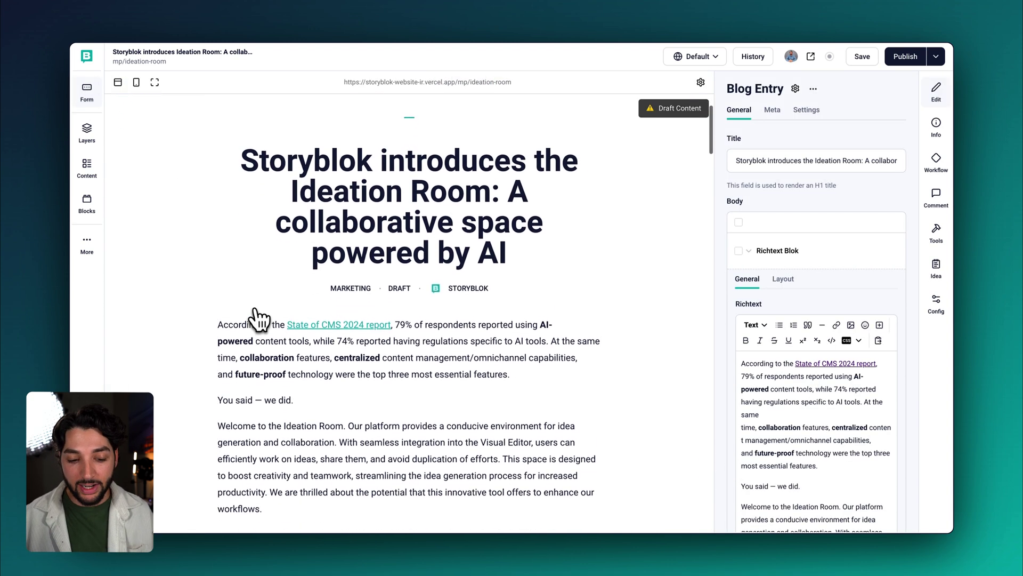